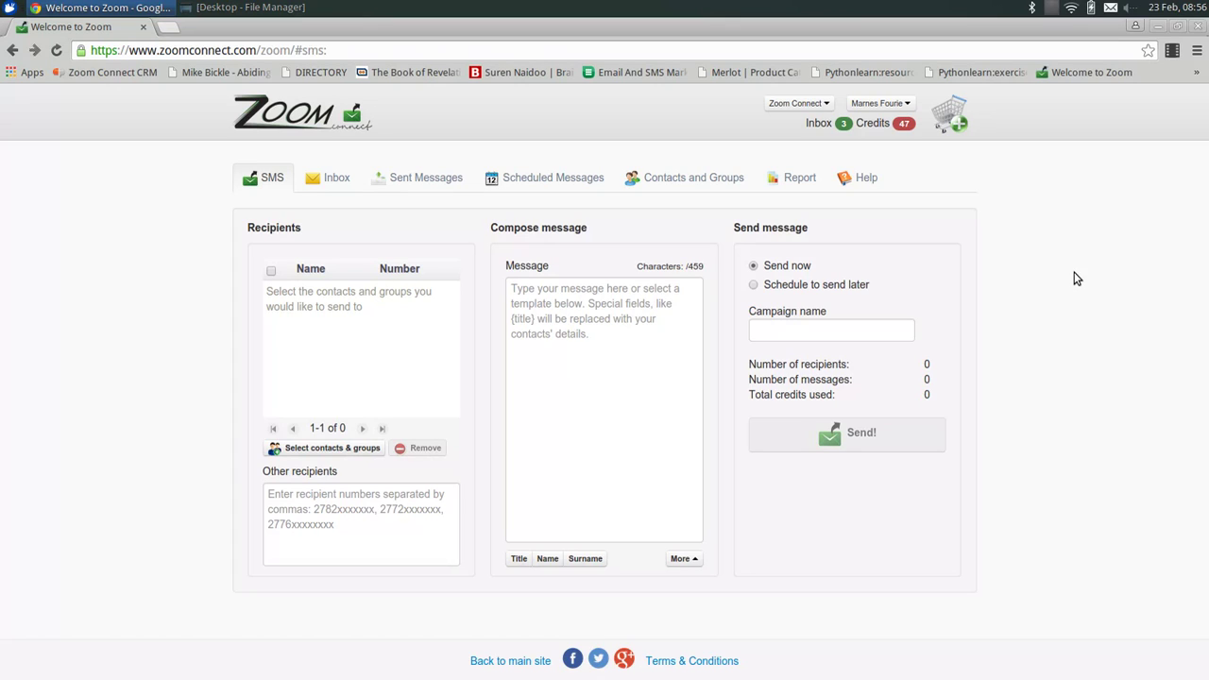
Switch Zoom Connect to the Contacts and Groups page showing the contacts and four groups.
{"action": "left_click", "coordinate": [698, 177]}
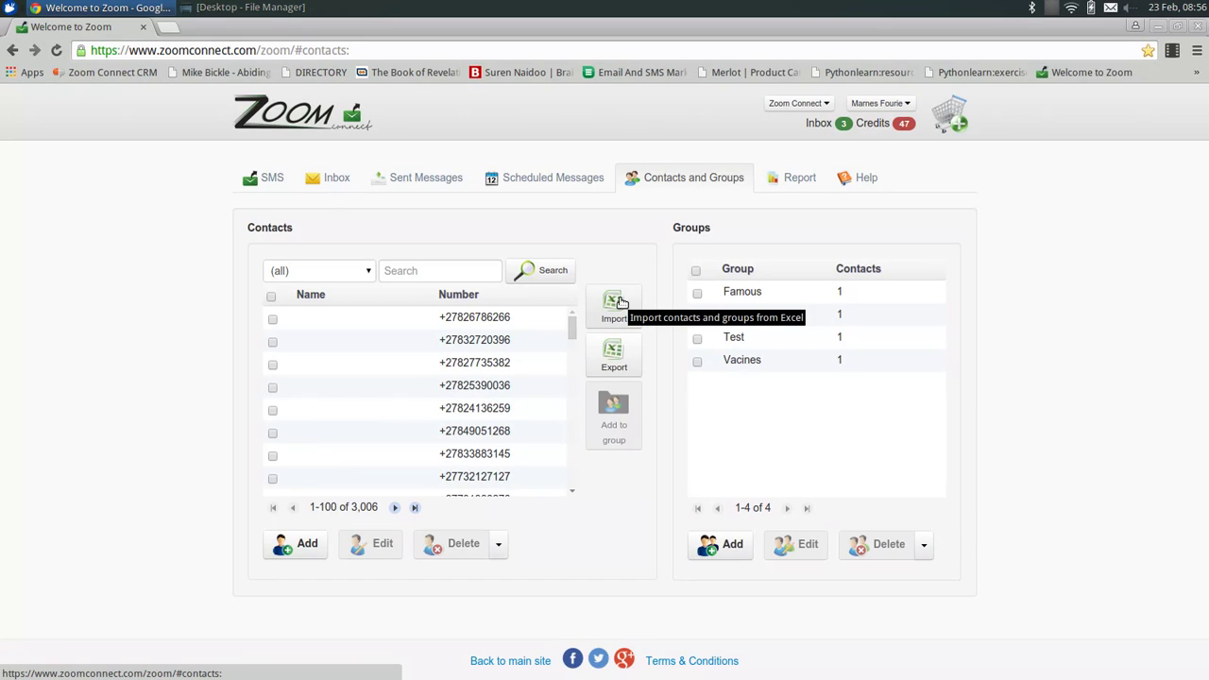
Download the contacts import template and open the xlsx in Gnumeric.
{"action": "left_click", "coordinate": [615, 303]}
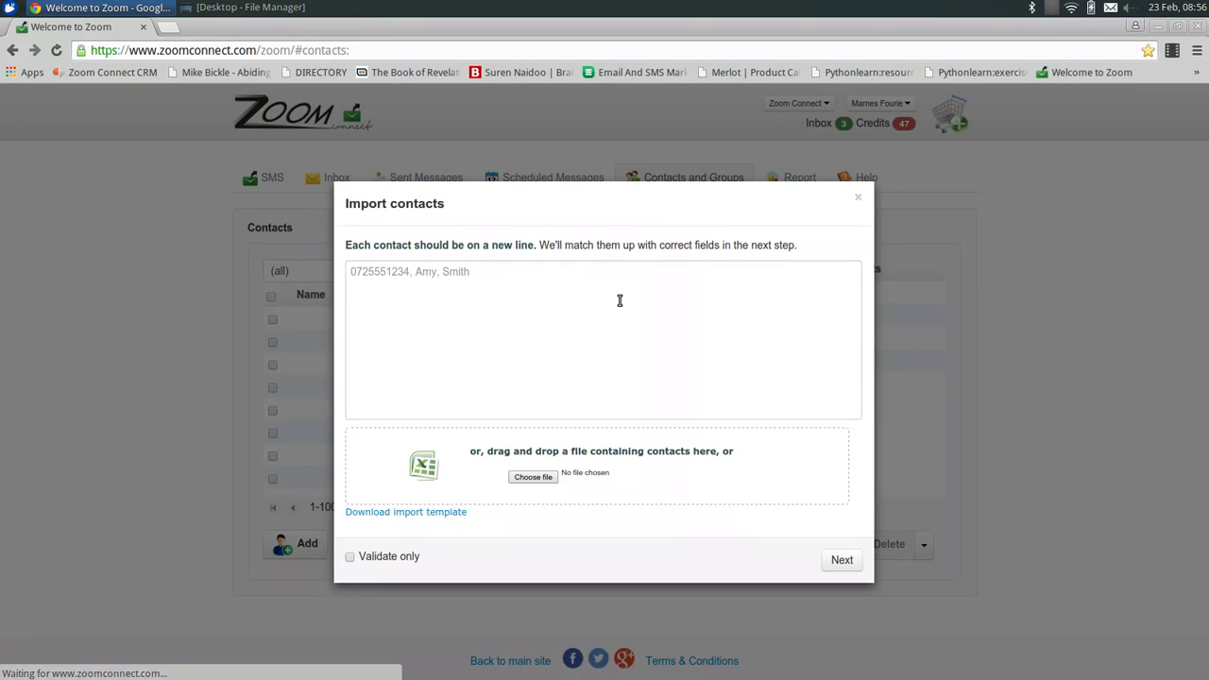
{"action": "left_click", "coordinate": [429, 515]}
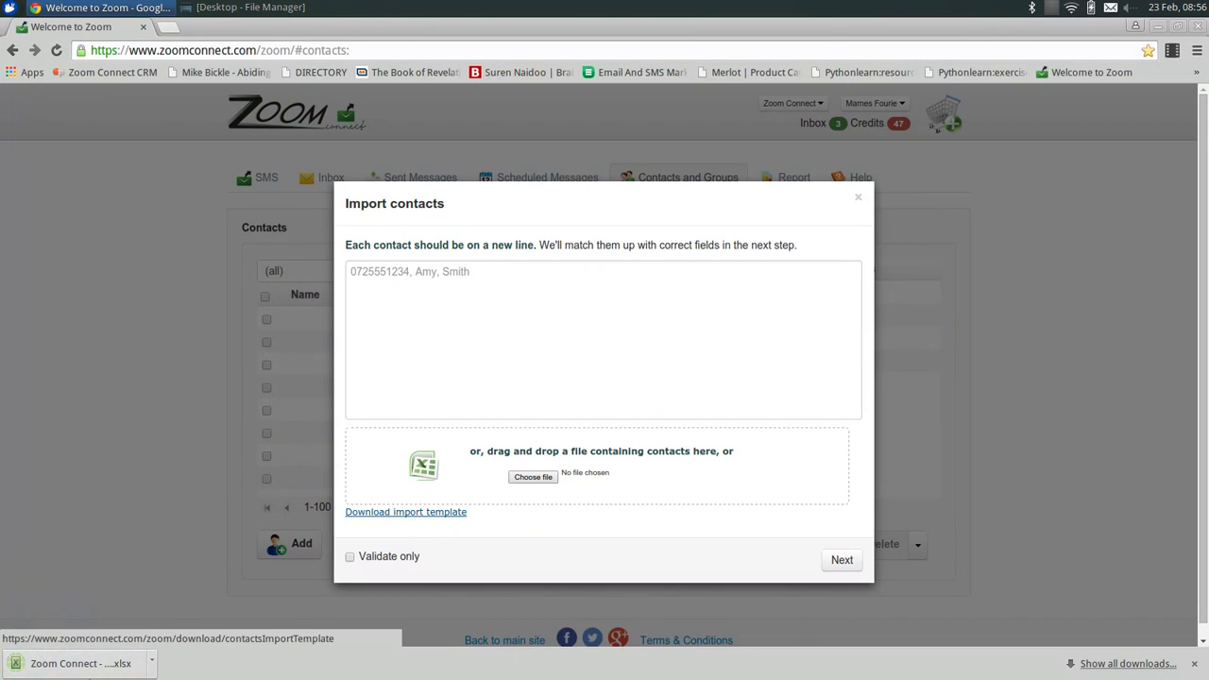
{"action": "left_click", "coordinate": [54, 668]}
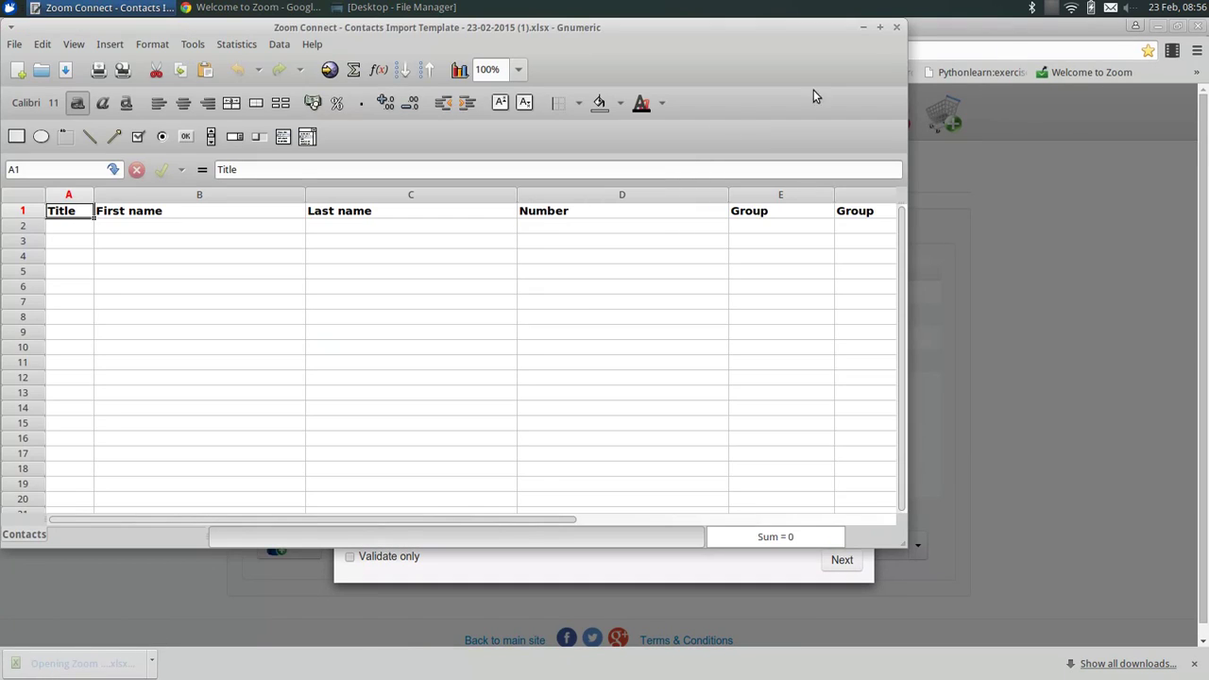
Maximize the Gnumeric template window and move through the row 2 cells, ending on C2 for Last name.
{"action": "left_click", "coordinate": [879, 30]}
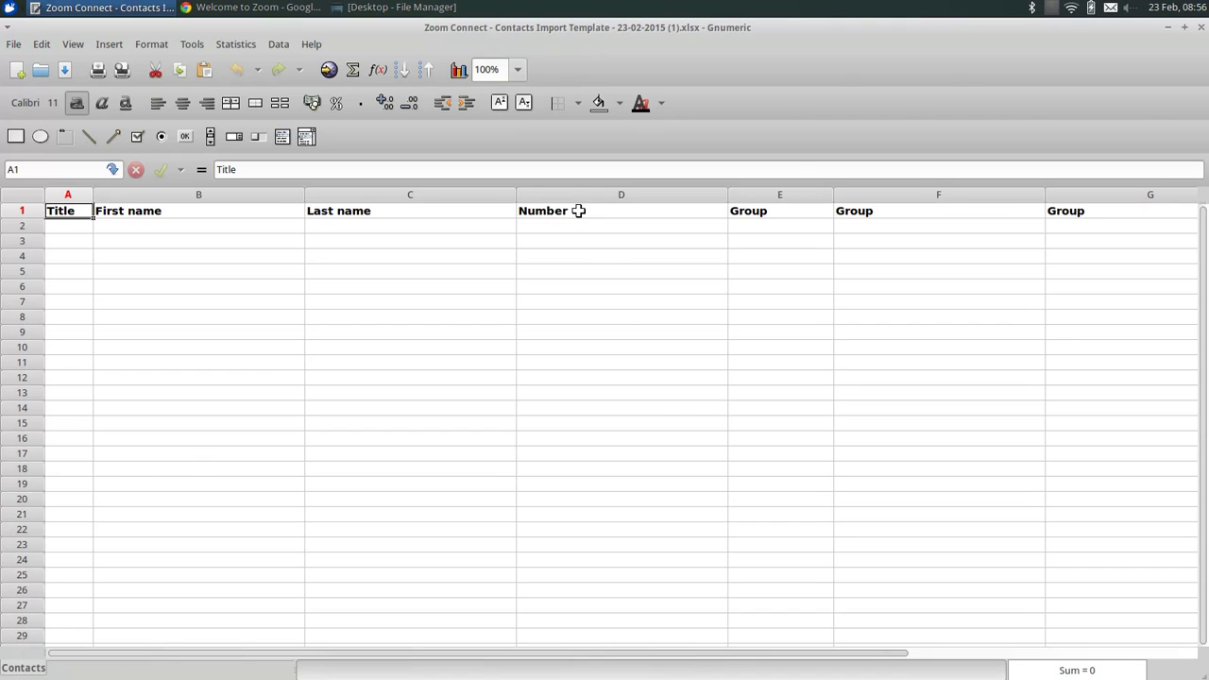
{"action": "left_click_drag", "start_coordinate": [575, 226], "coordinate": [590, 396]}
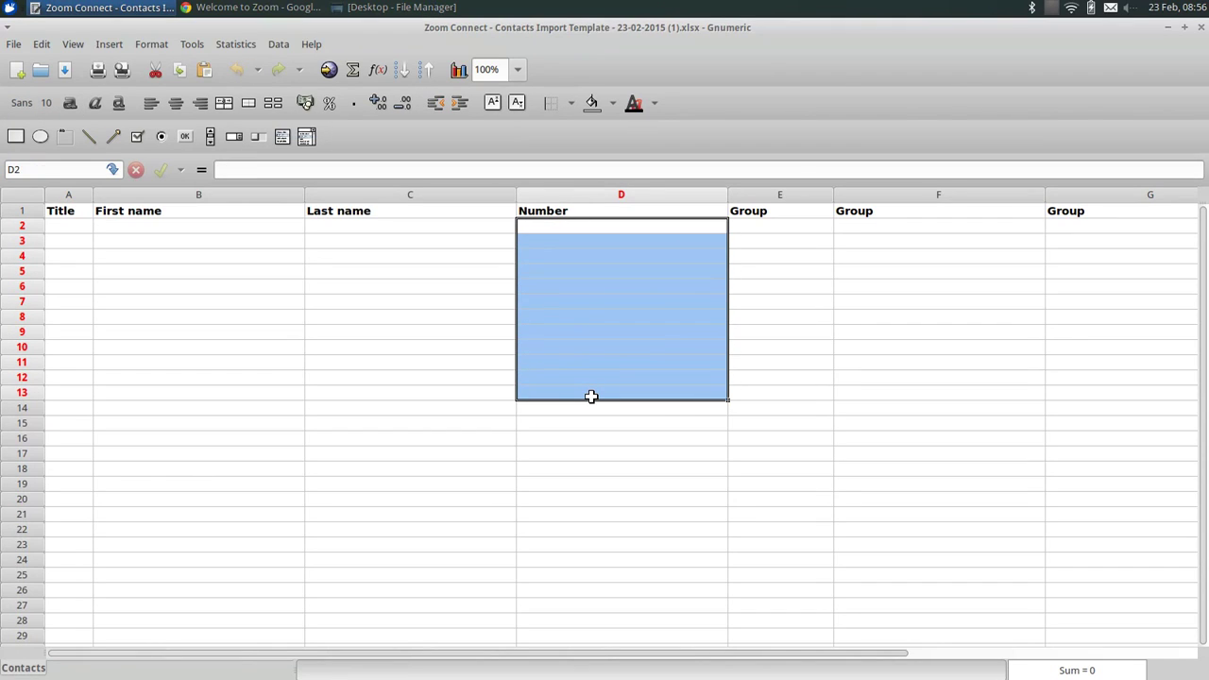
{"action": "left_click", "coordinate": [170, 227]}
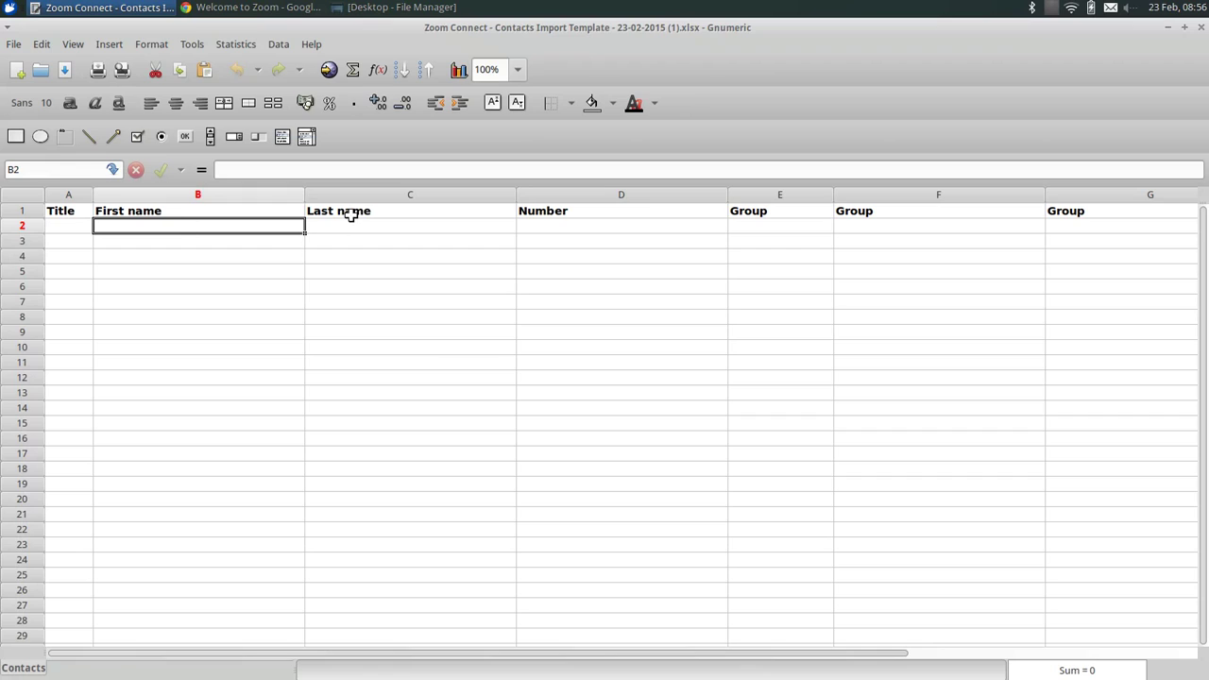
{"action": "left_click", "coordinate": [344, 227]}
{"action": "left_click", "coordinate": [778, 227]}
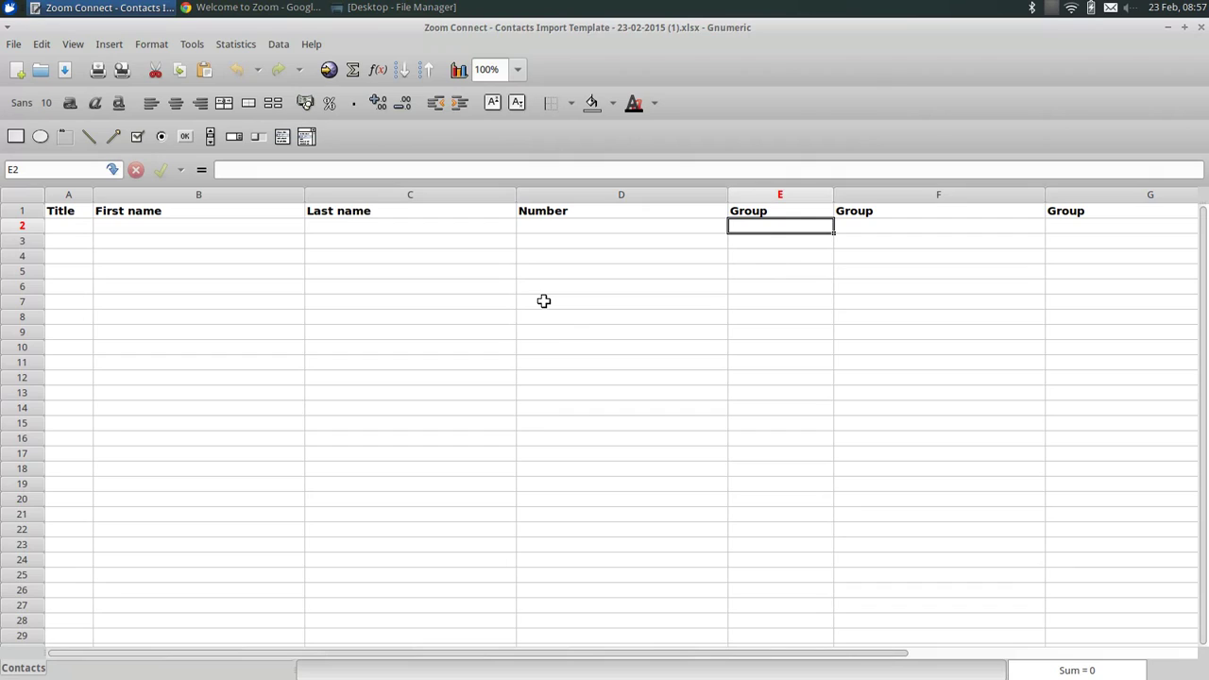
{"action": "left_click", "coordinate": [360, 227]}
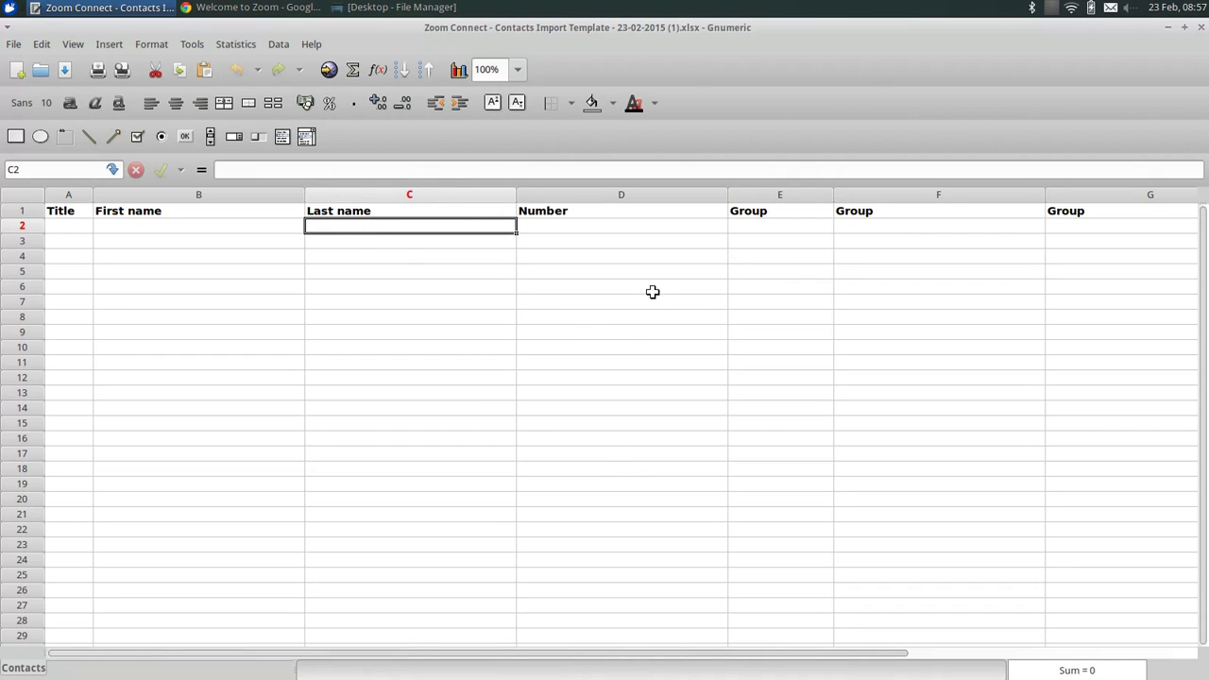
Enter the contact's last name, first name and title Mr in row 2.
{"action": "type", "text": "M"}
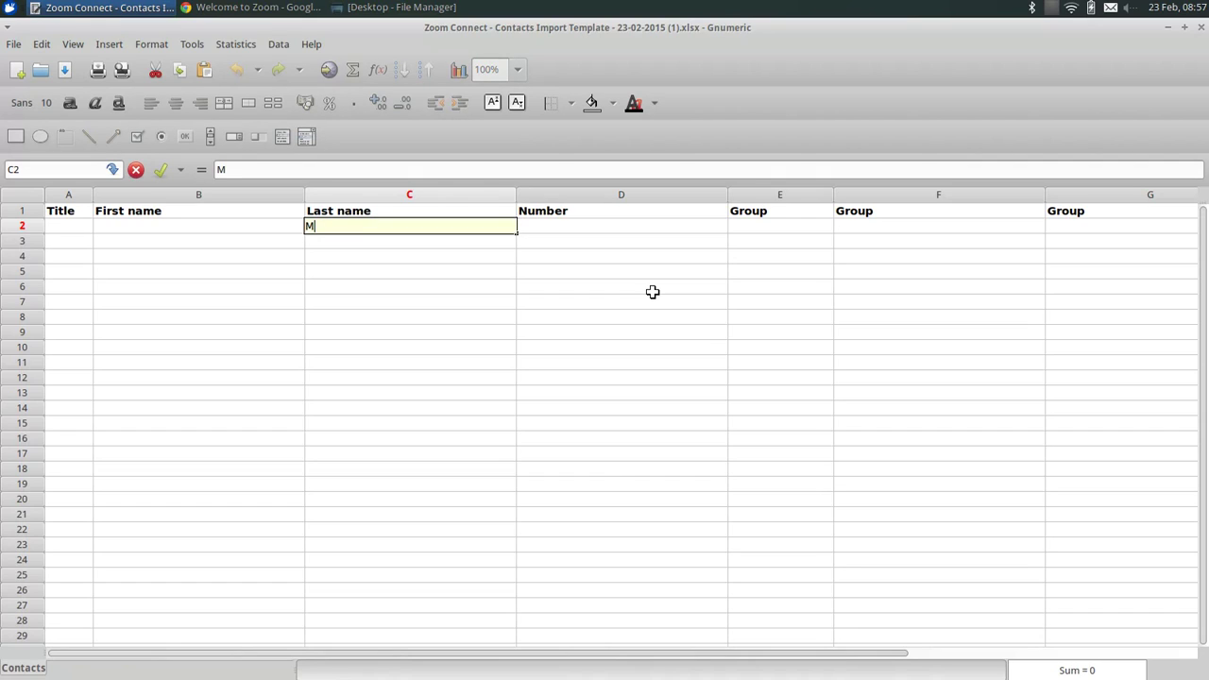
{"action": "type", "text": "arnes"}
{"action": "key", "text": "BackSpace"}
{"action": "key", "text": "BackSpace"}
{"action": "key", "text": "BackSpace"}
{"action": "key", "text": "shift+Tab"}
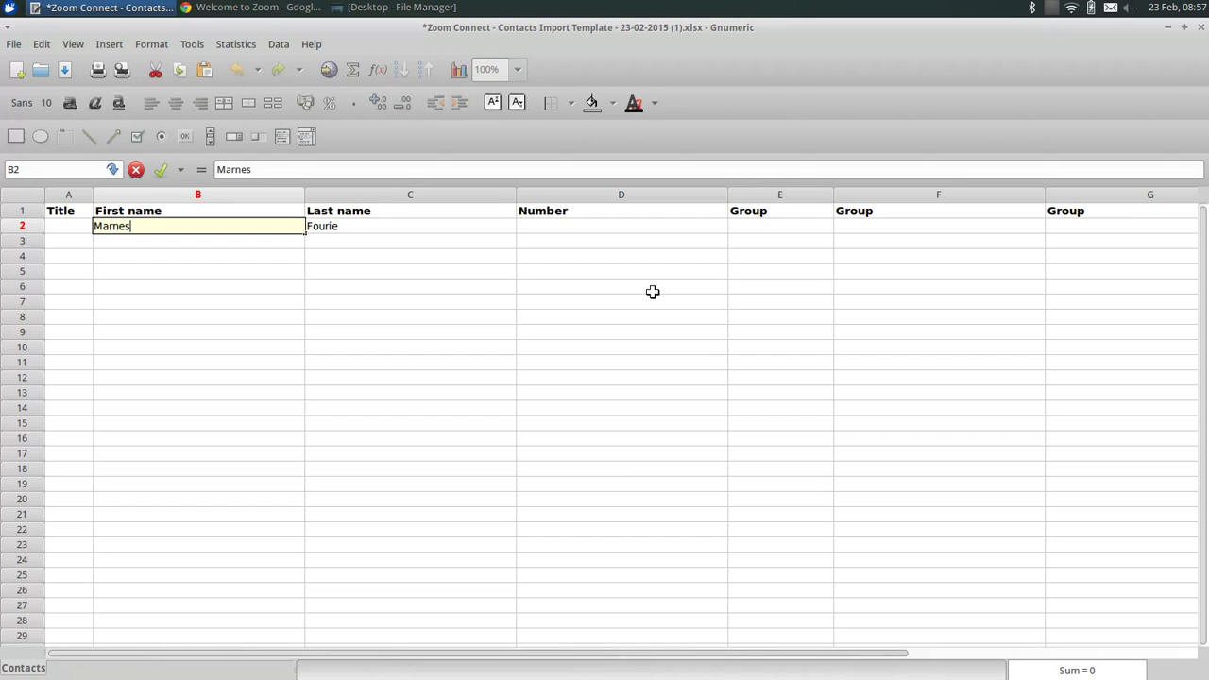
{"action": "key", "text": "shift+Tab"}
{"action": "type", "text": "M"}
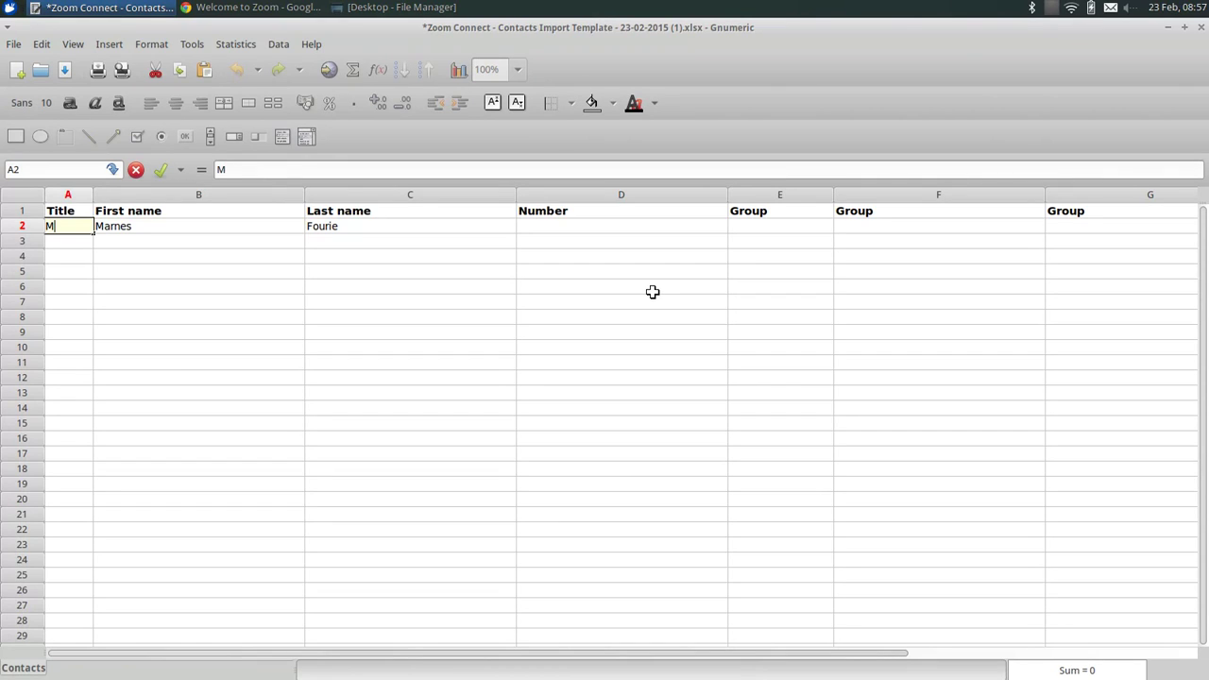
{"action": "key", "text": "Tab"}
{"action": "key", "text": "Tab"}
{"action": "key", "text": "Tab"}
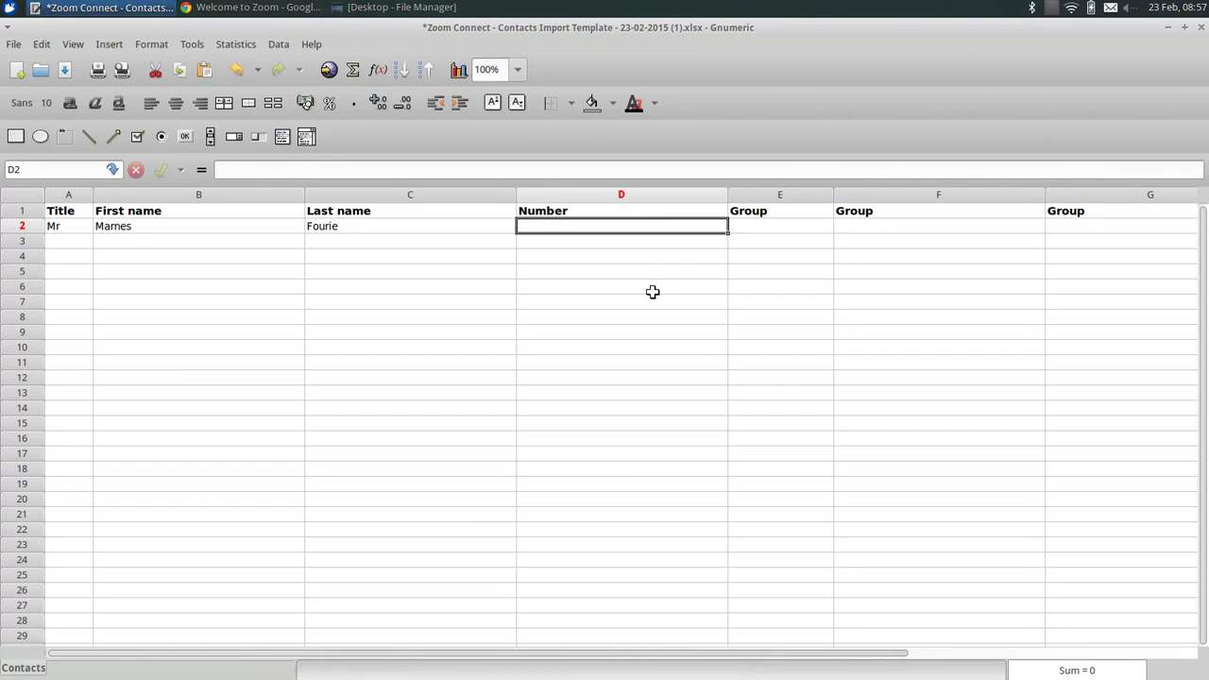
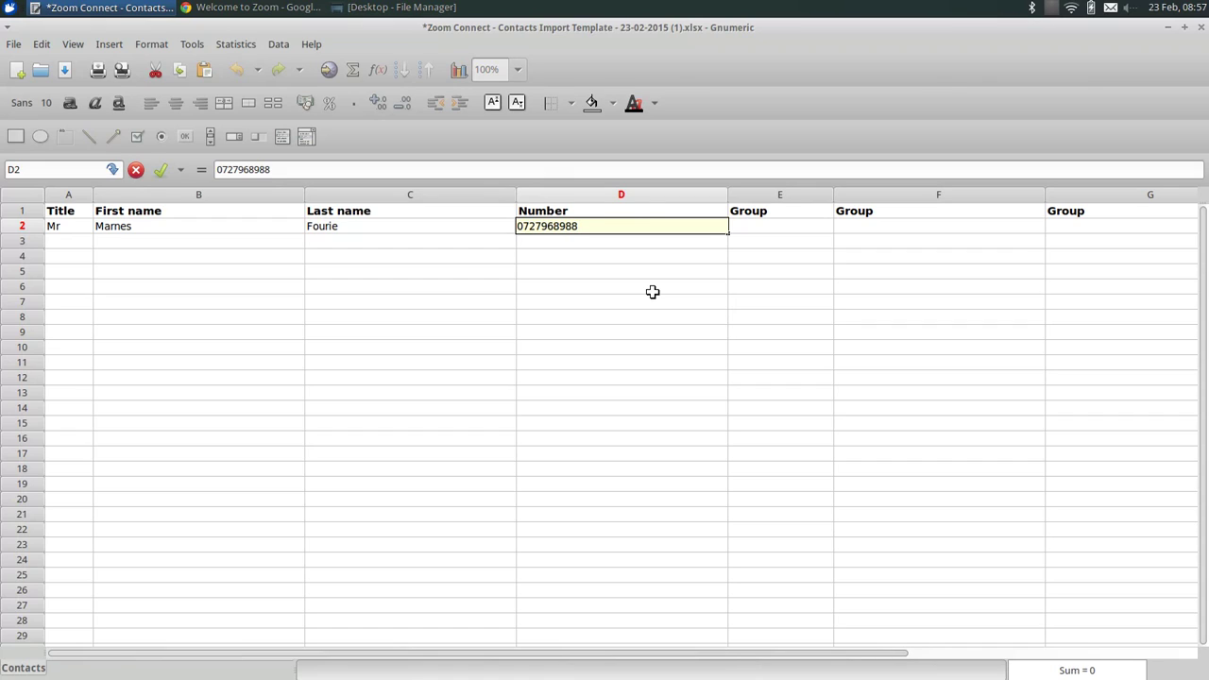
Add the contact's phone number and group Test, then save the template.
{"action": "left_click", "coordinate": [799, 224]}
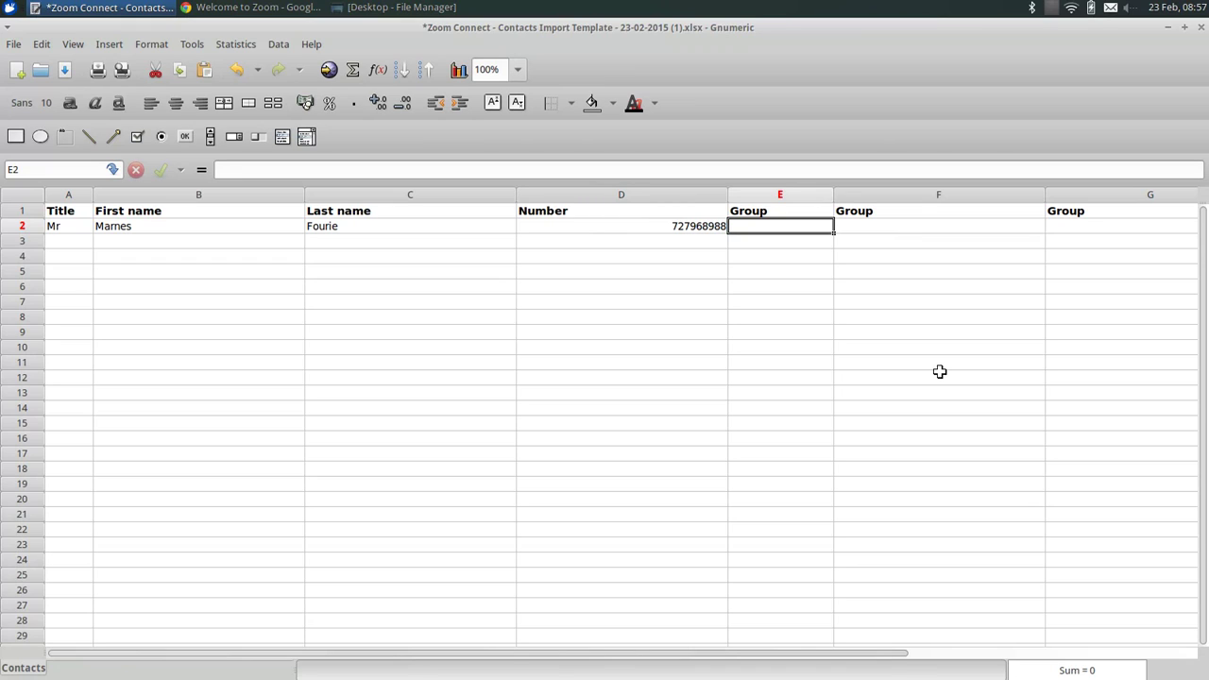
{"action": "type", "text": "Test"}
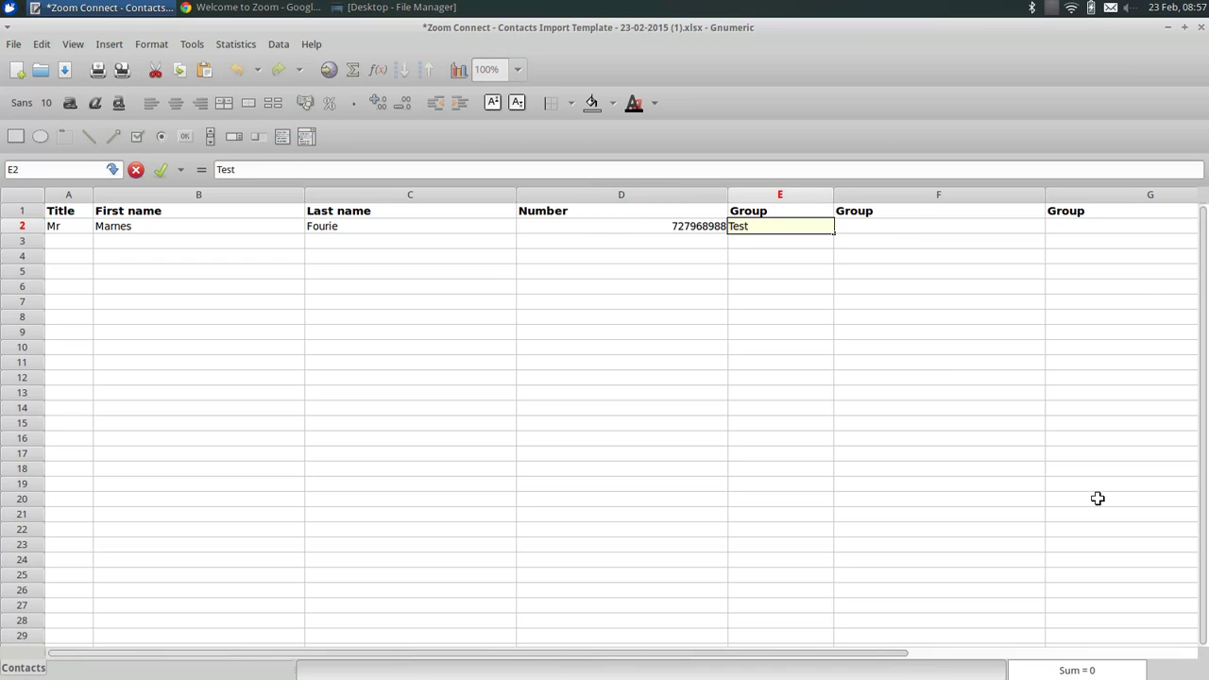
{"action": "left_click", "coordinate": [812, 407]}
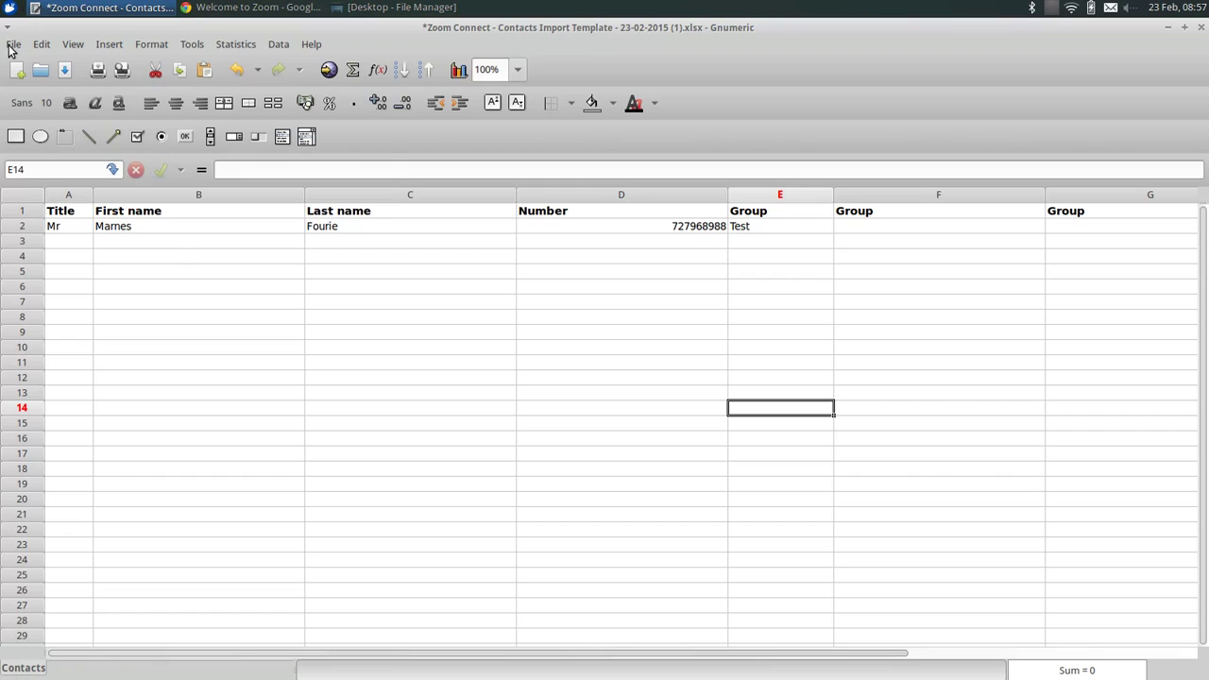
{"action": "left_click", "coordinate": [12, 44]}
{"action": "left_click", "coordinate": [42, 120]}
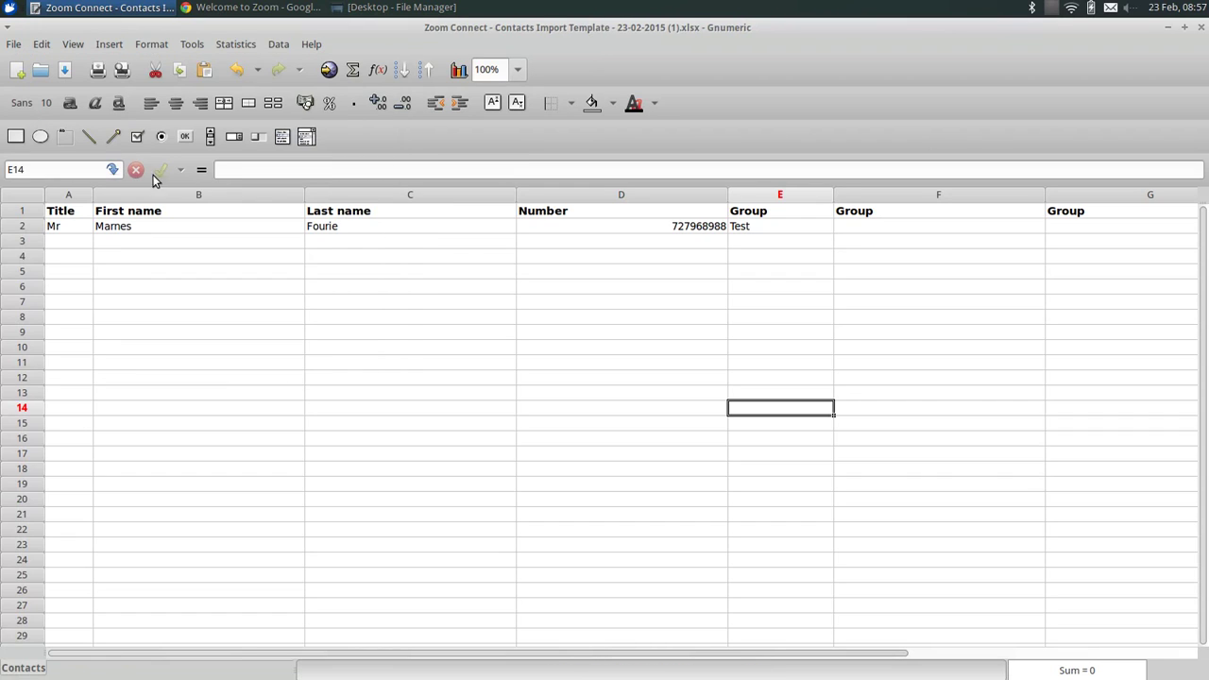
Close Gnumeric and upload the saved (1).xlsx template from the Desktop into Import contacts.
{"action": "left_click", "coordinate": [1202, 30]}
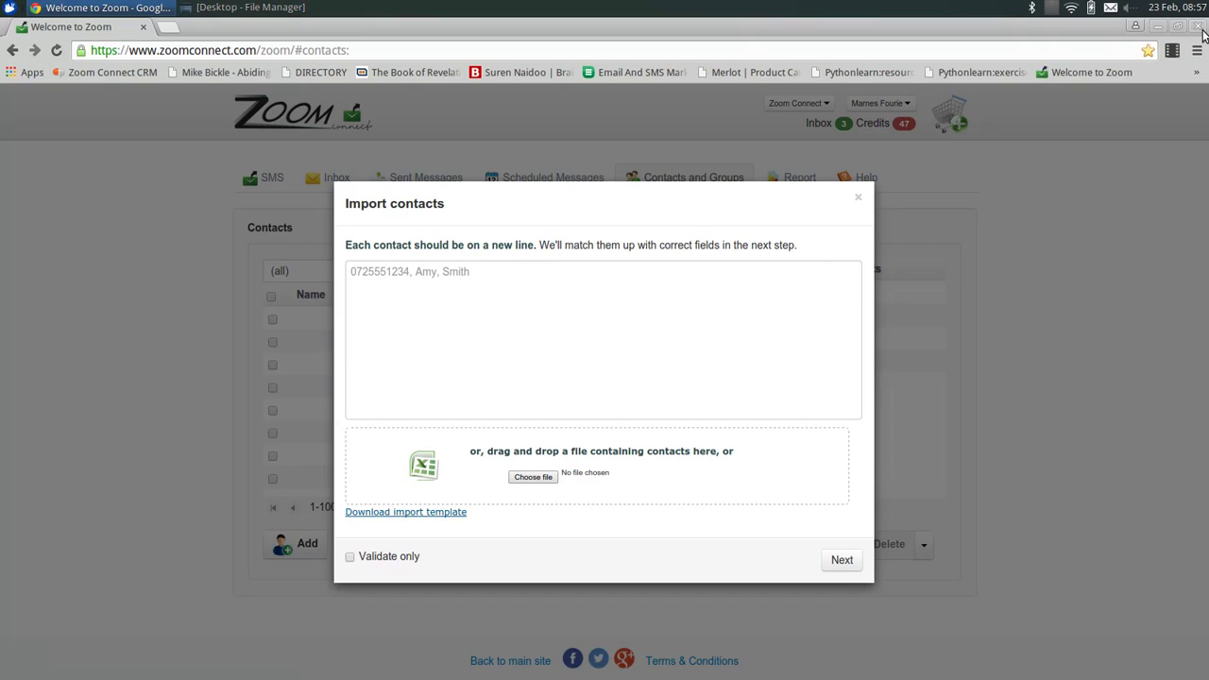
{"action": "left_click", "coordinate": [859, 199]}
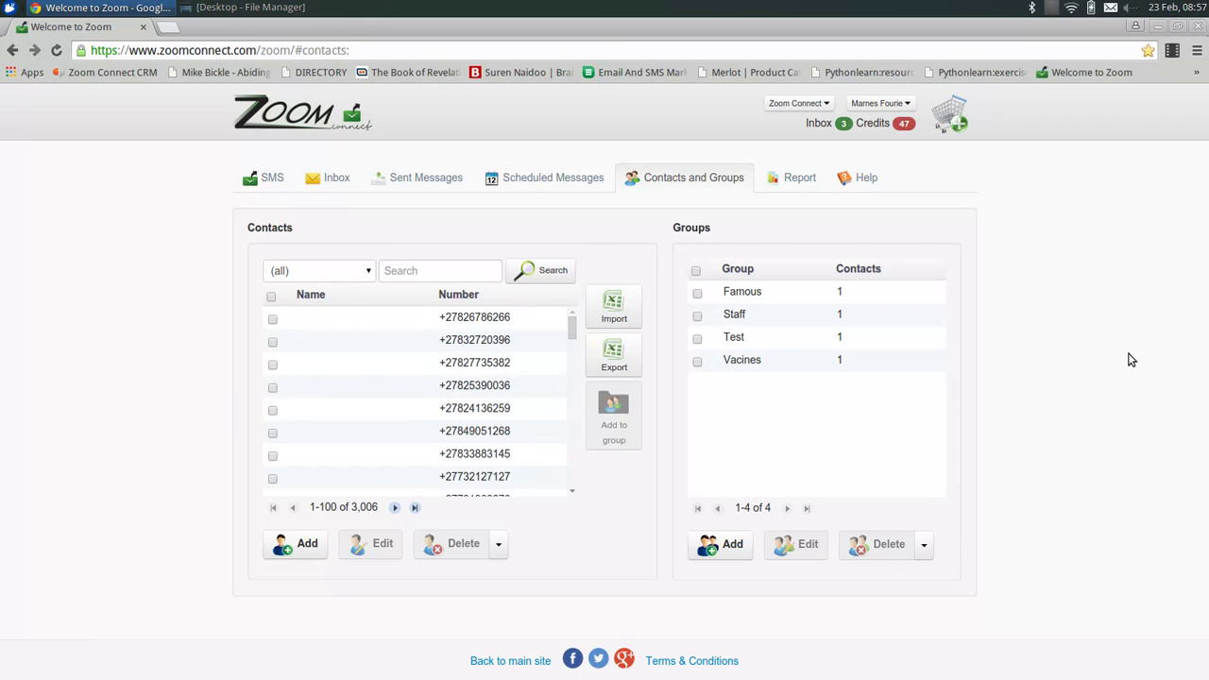
{"action": "left_click", "coordinate": [616, 312]}
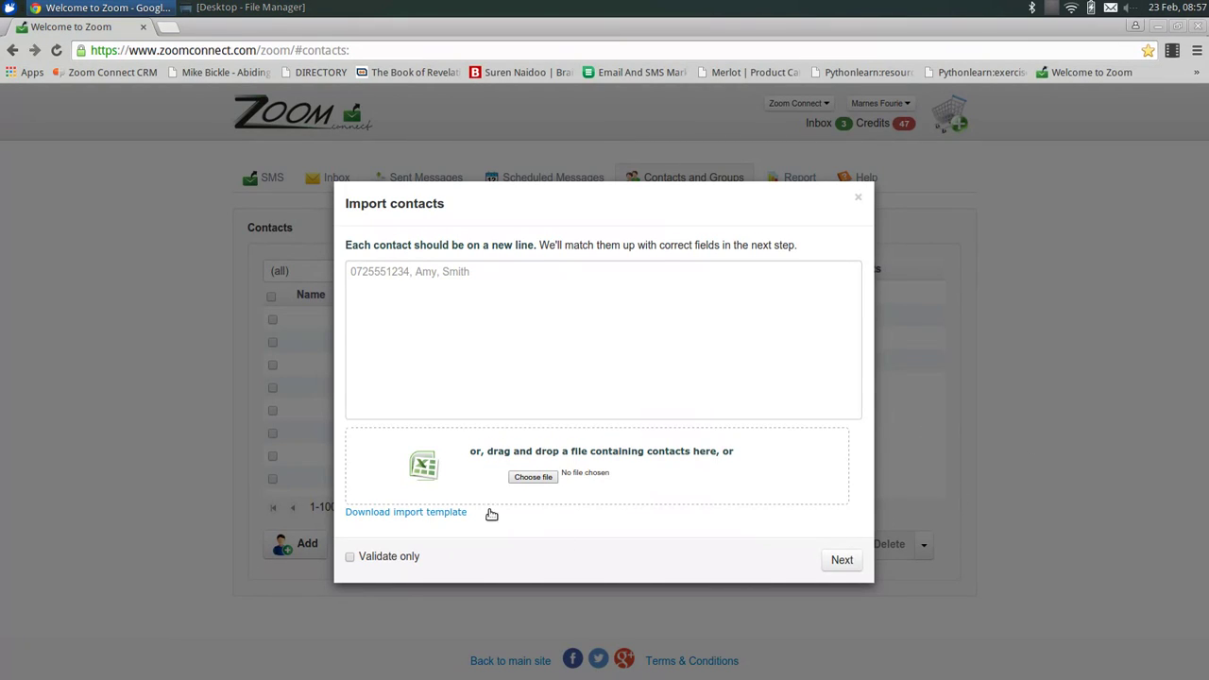
{"action": "left_click", "coordinate": [533, 478]}
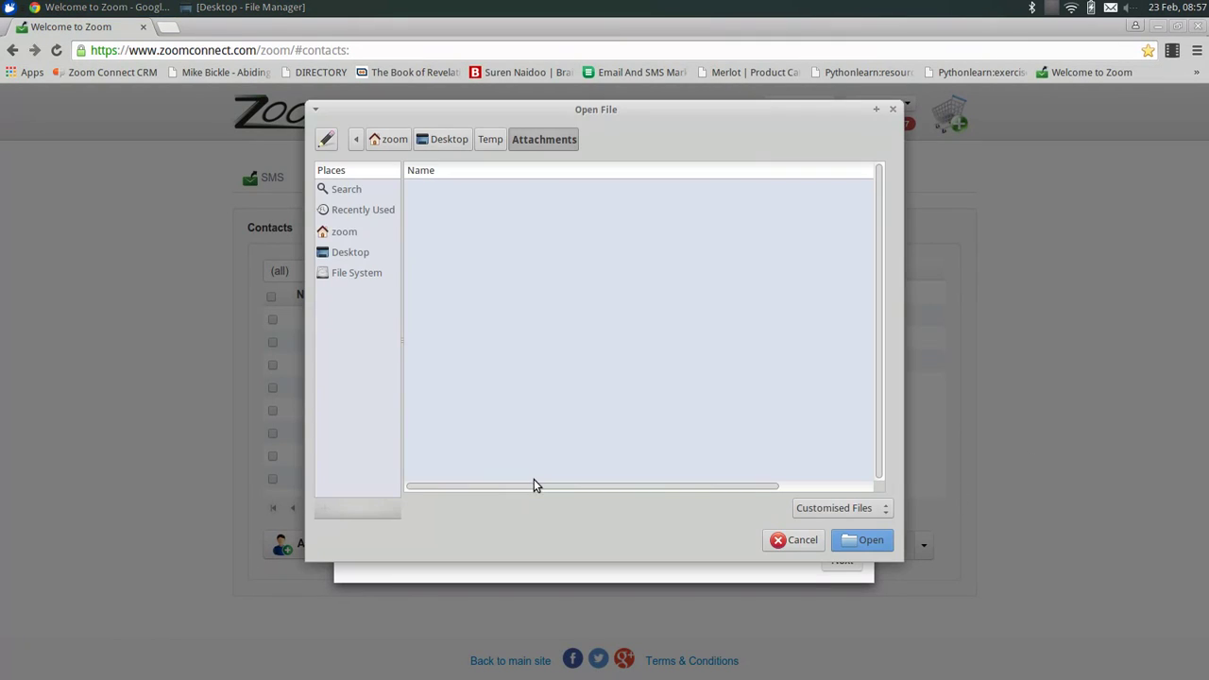
{"action": "left_click", "coordinate": [348, 255]}
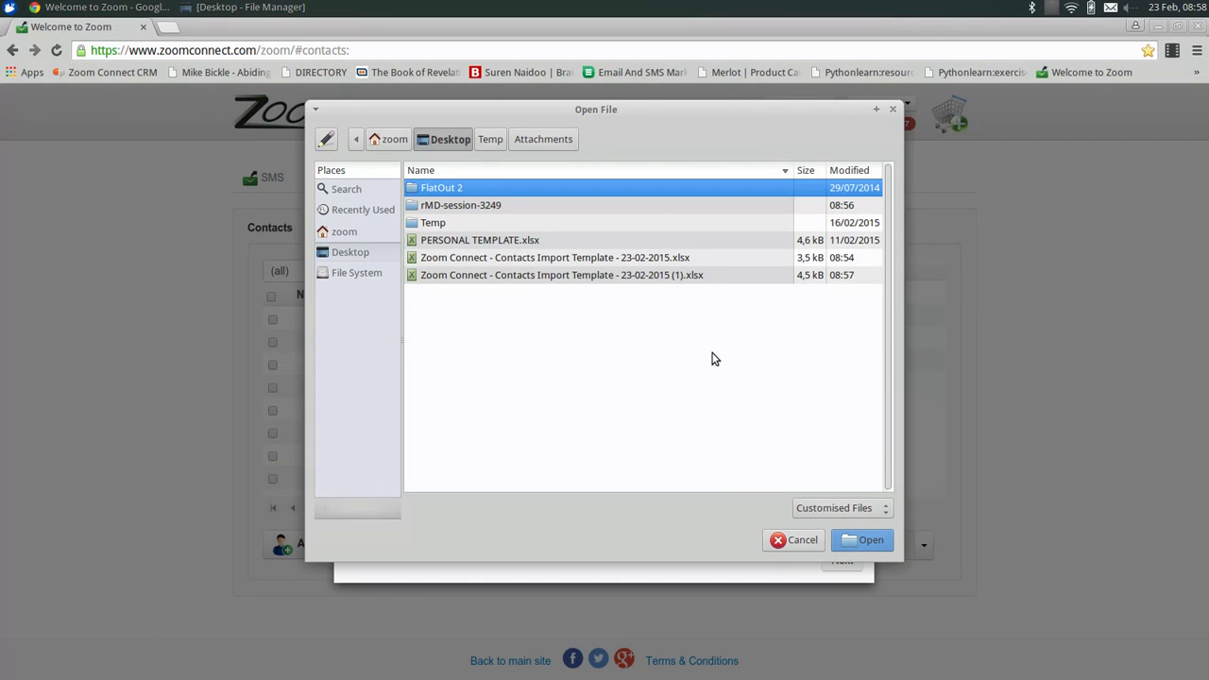
{"action": "left_click", "coordinate": [516, 275]}
{"action": "left_click", "coordinate": [870, 541]}
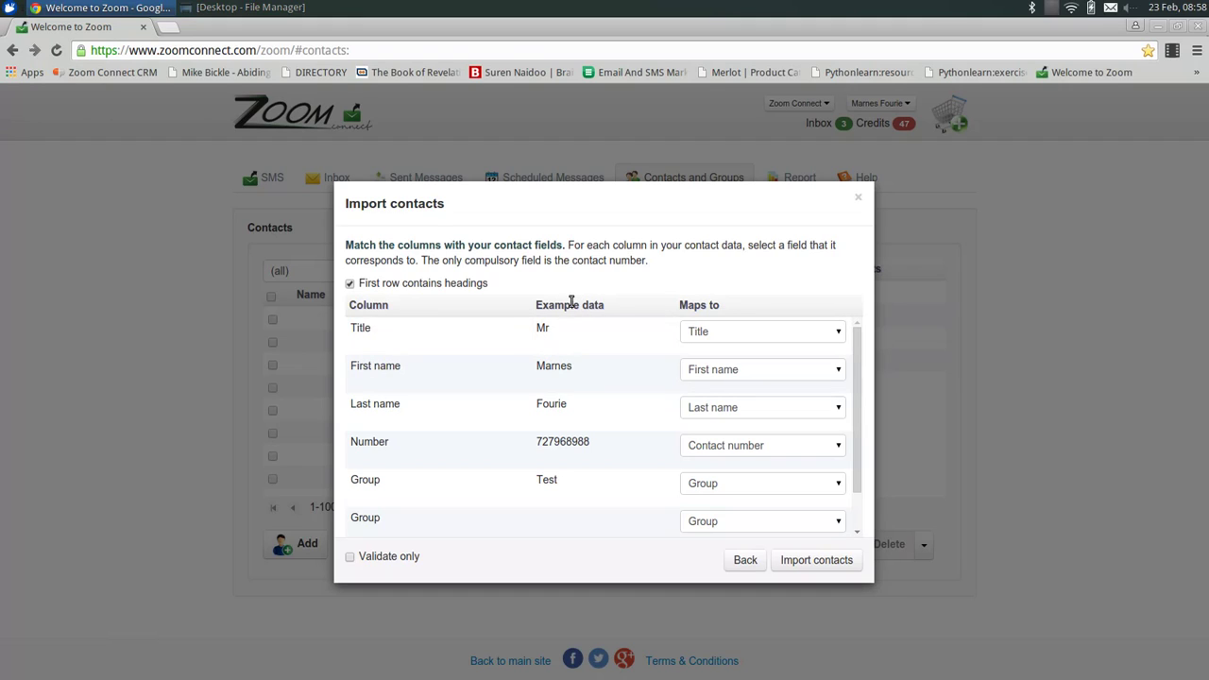
Keep the Title and First name column mappings and import the one contact.
{"action": "left_click", "coordinate": [823, 339]}
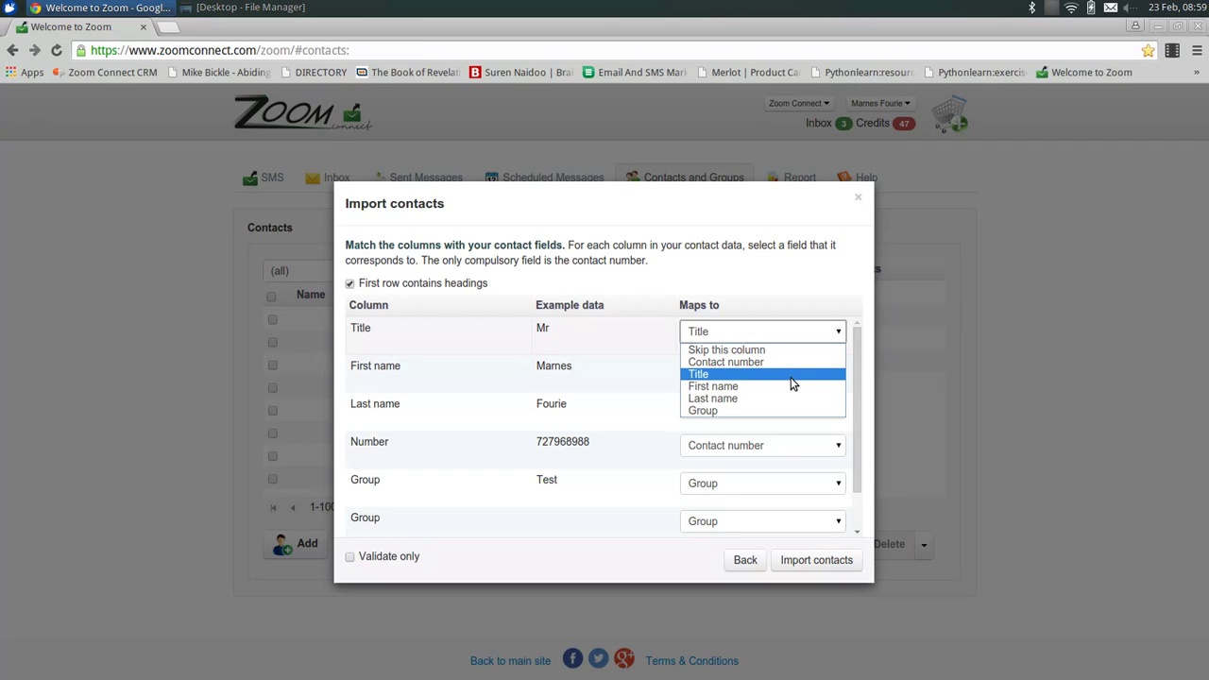
{"action": "left_click", "coordinate": [791, 378]}
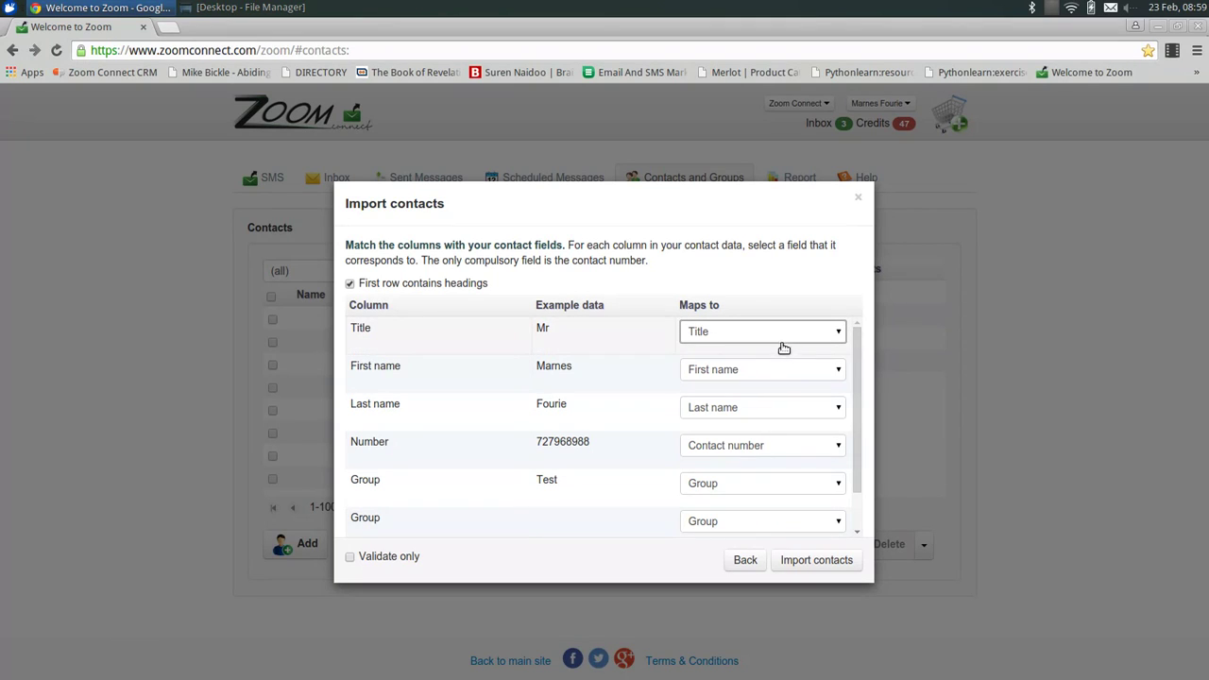
{"action": "left_click", "coordinate": [830, 331]}
{"action": "left_click", "coordinate": [831, 373]}
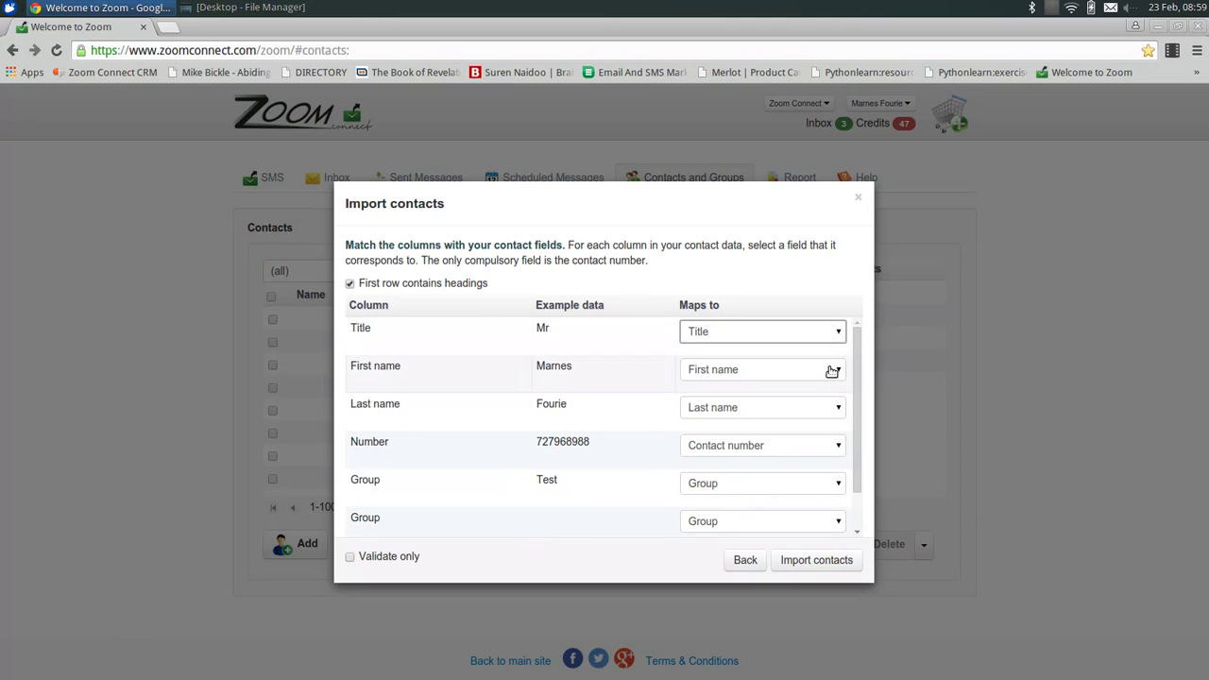
{"action": "left_click", "coordinate": [835, 376]}
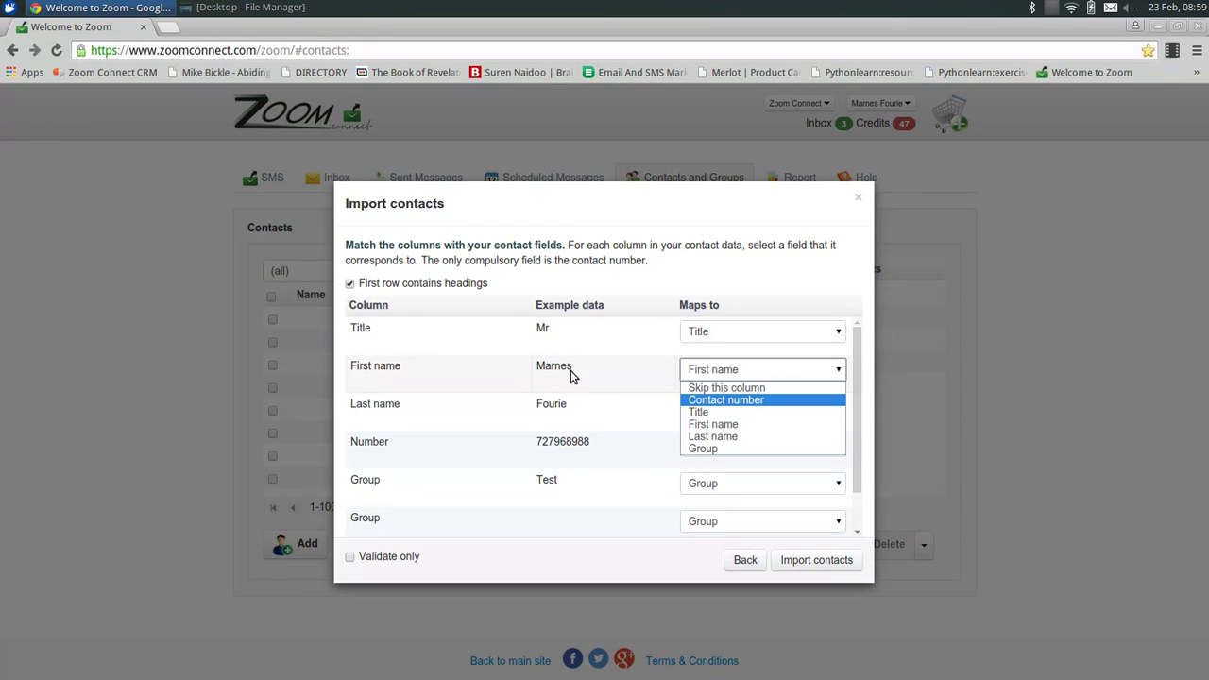
{"action": "left_click", "coordinate": [611, 389]}
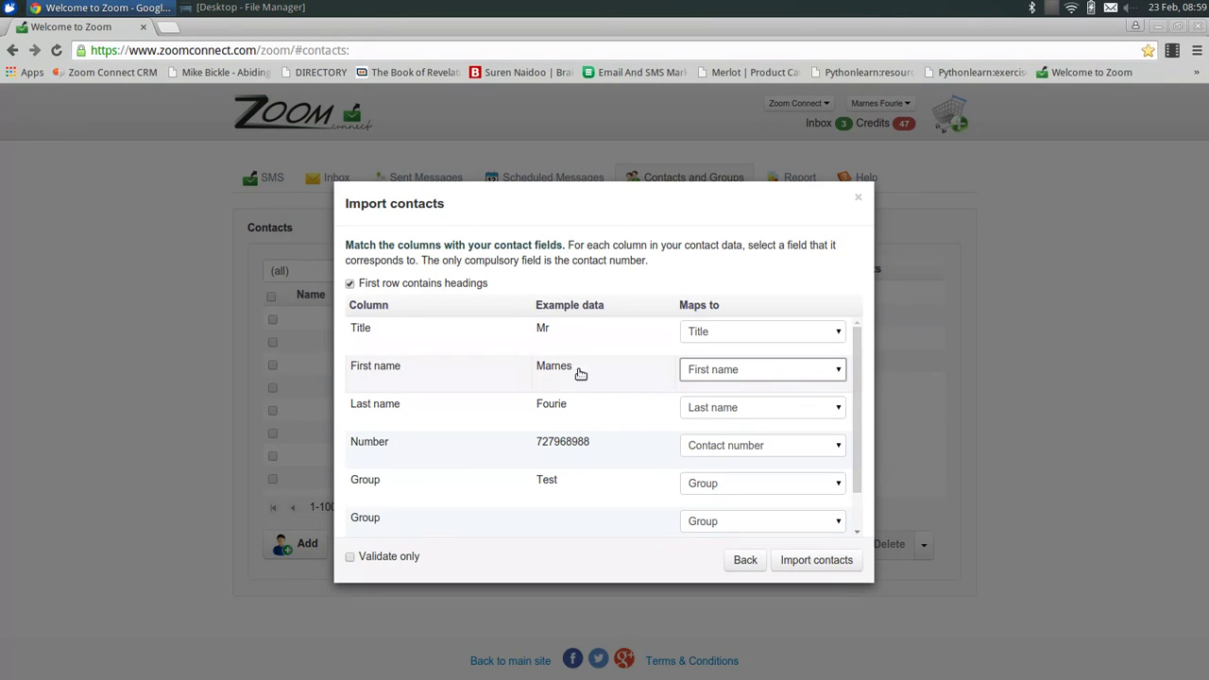
{"action": "left_click", "coordinate": [772, 375]}
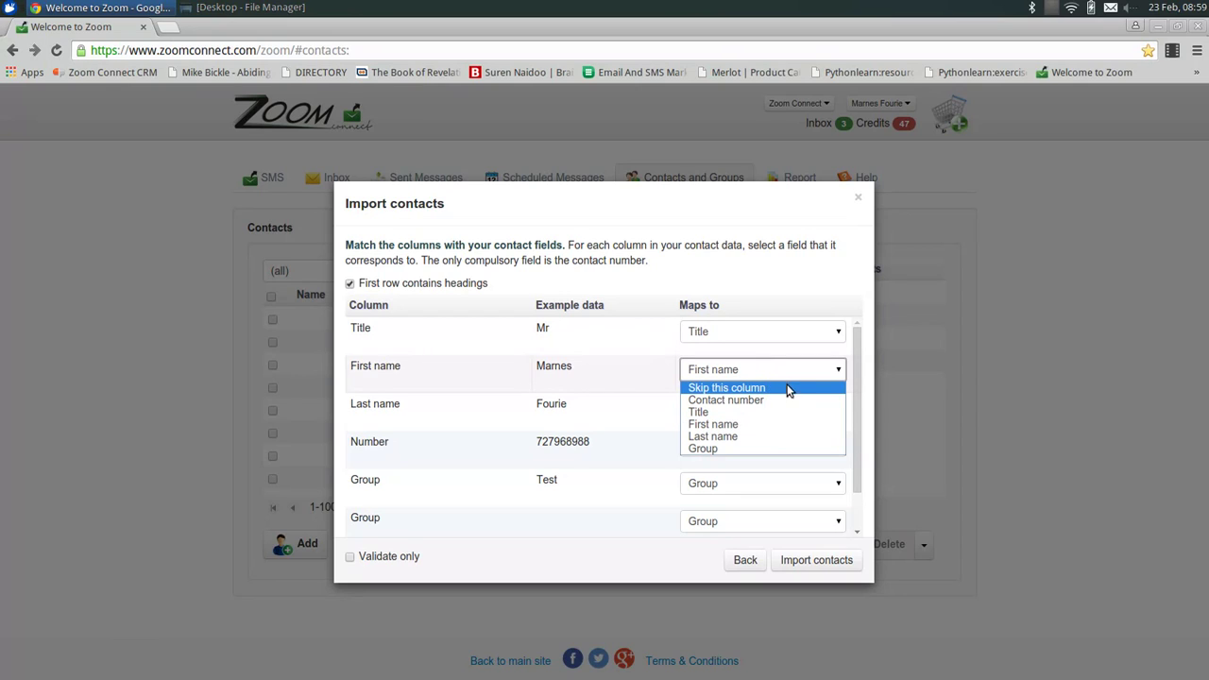
{"action": "left_click", "coordinate": [631, 378]}
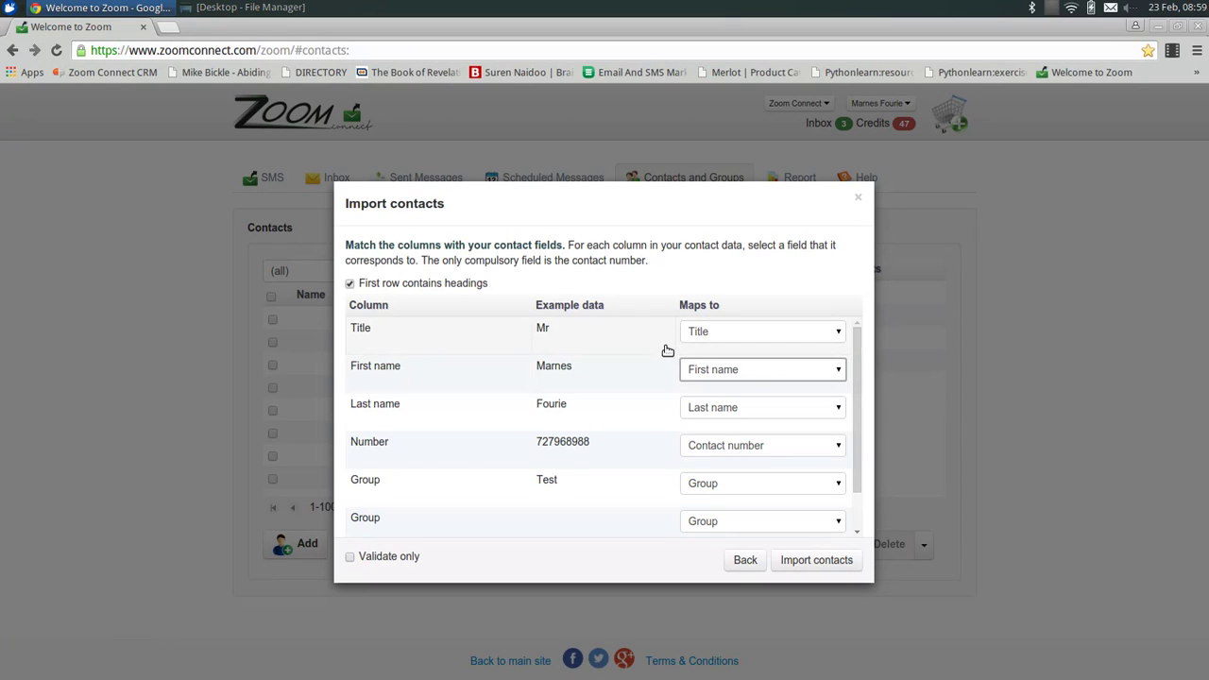
{"action": "left_click", "coordinate": [822, 567]}
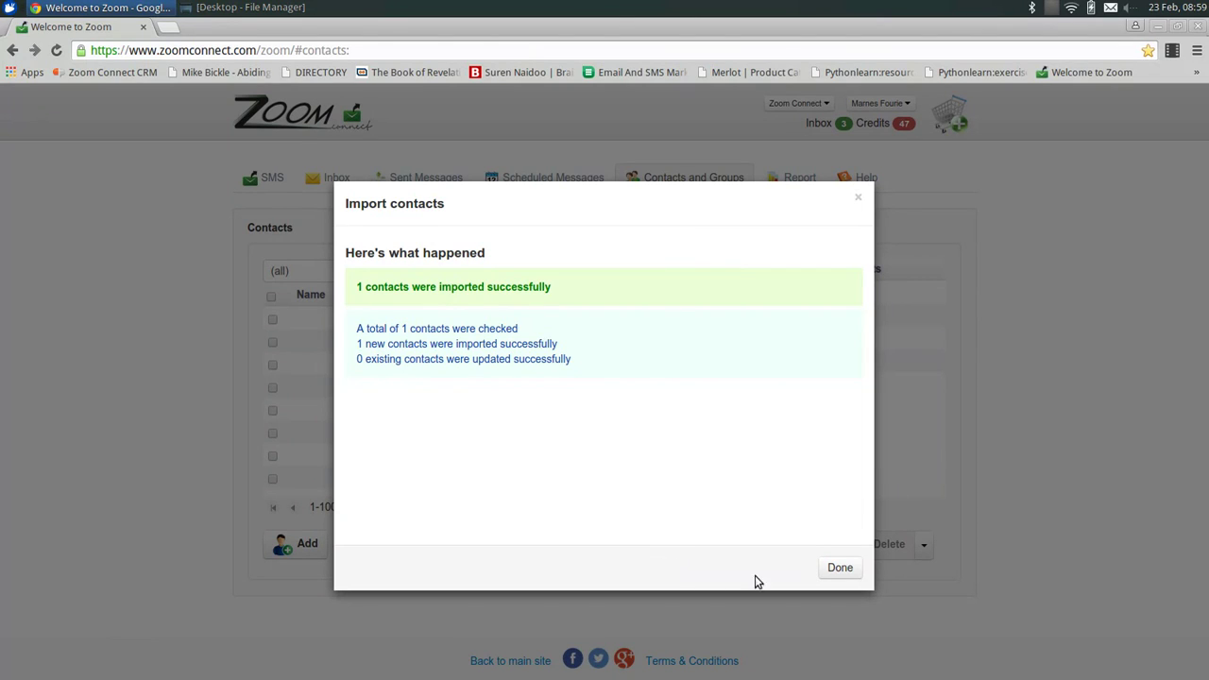
Dismiss the import summary and go to the SMS compose page.
{"action": "left_click", "coordinate": [840, 572]}
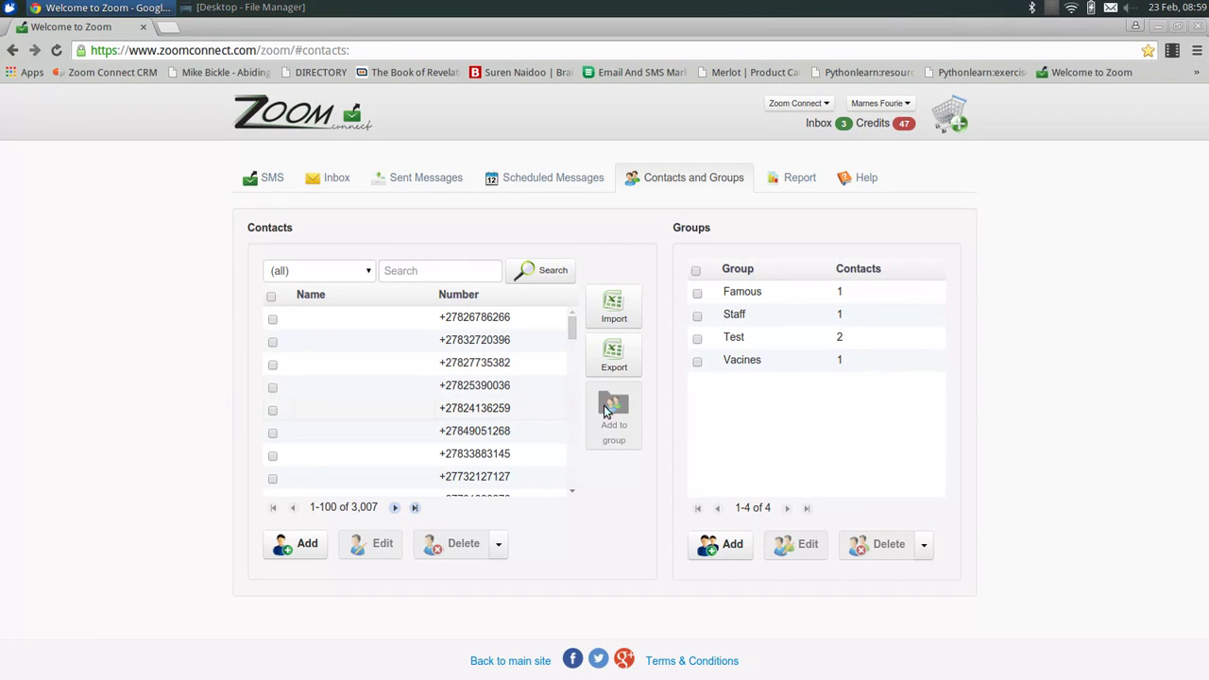
{"action": "left_click", "coordinate": [274, 185]}
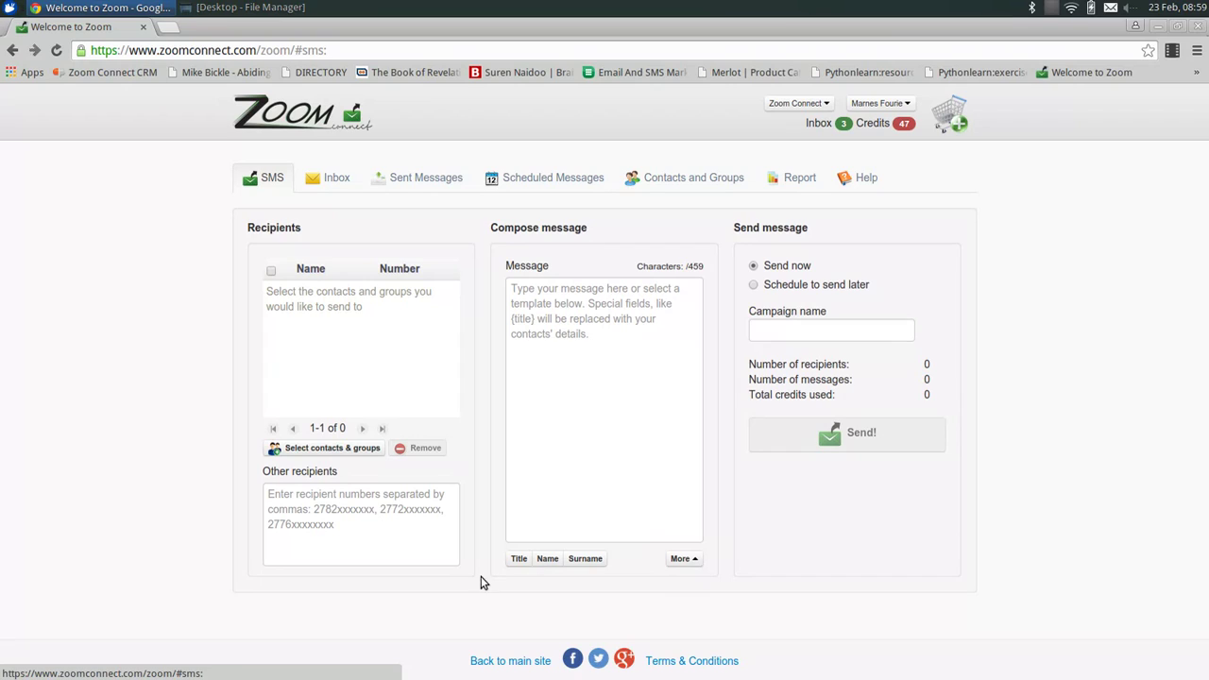
Clear a typed recipient number, then filter the contact picker to the Test group.
{"action": "left_click", "coordinate": [303, 496]}
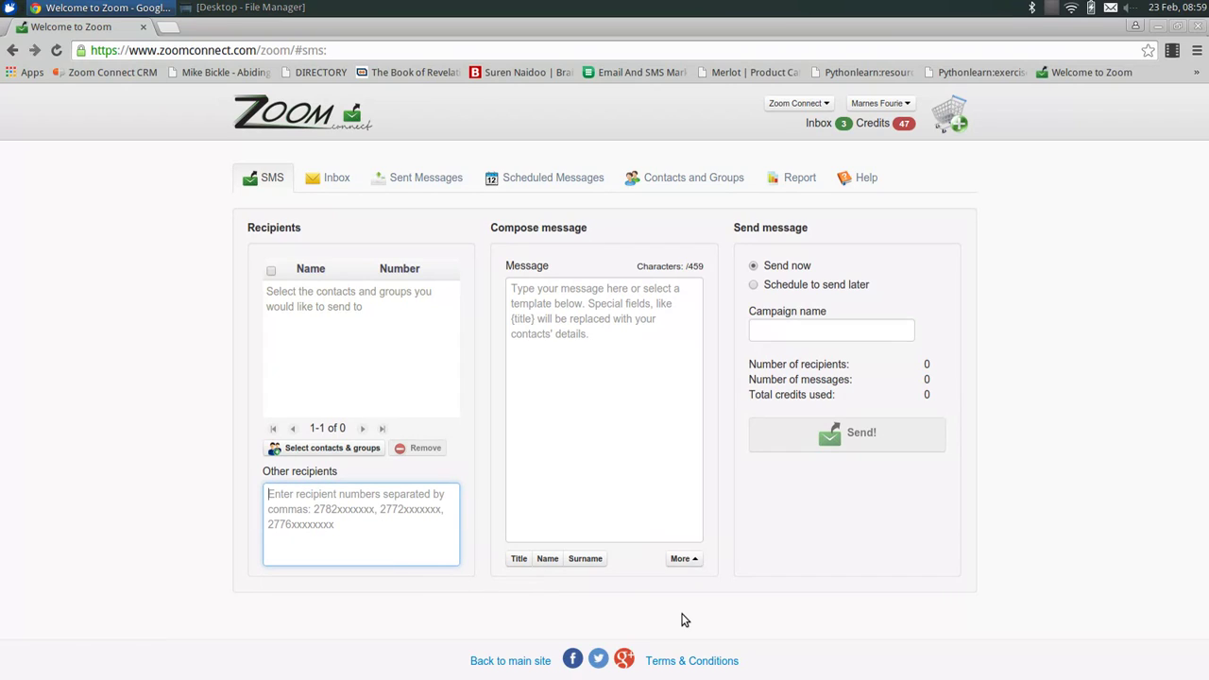
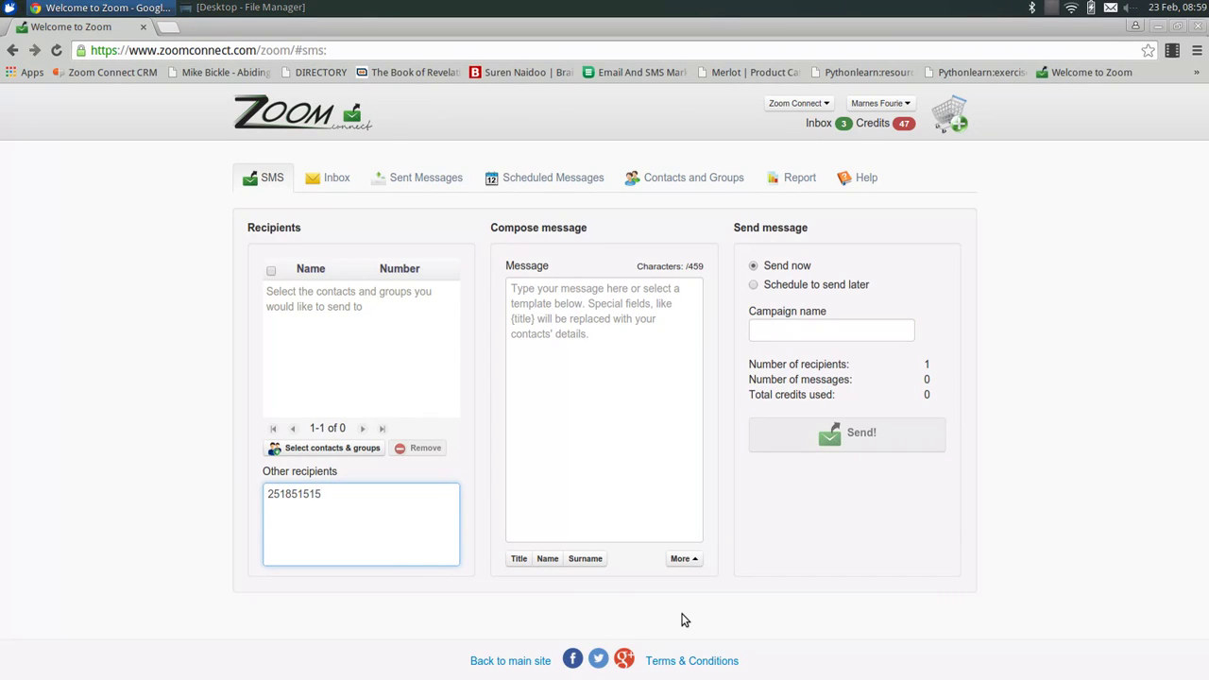
{"action": "key", "text": "BackSpace"}
{"action": "key", "text": "BackSpace"}
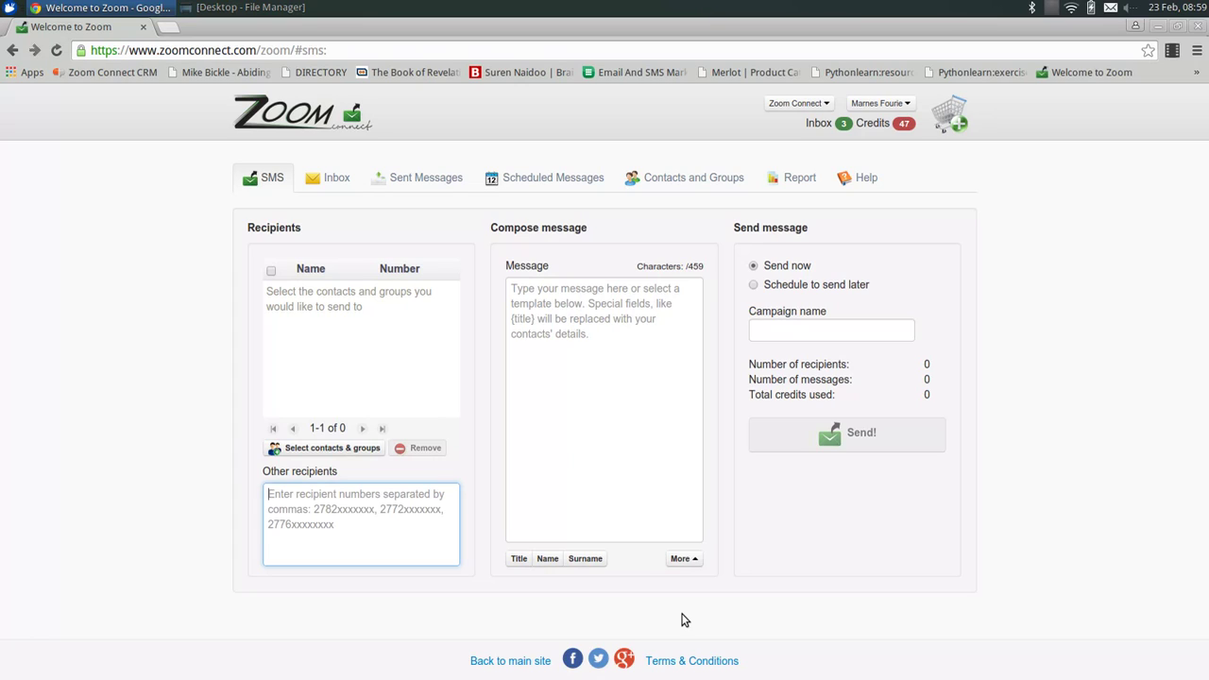
{"action": "left_click", "coordinate": [325, 449]}
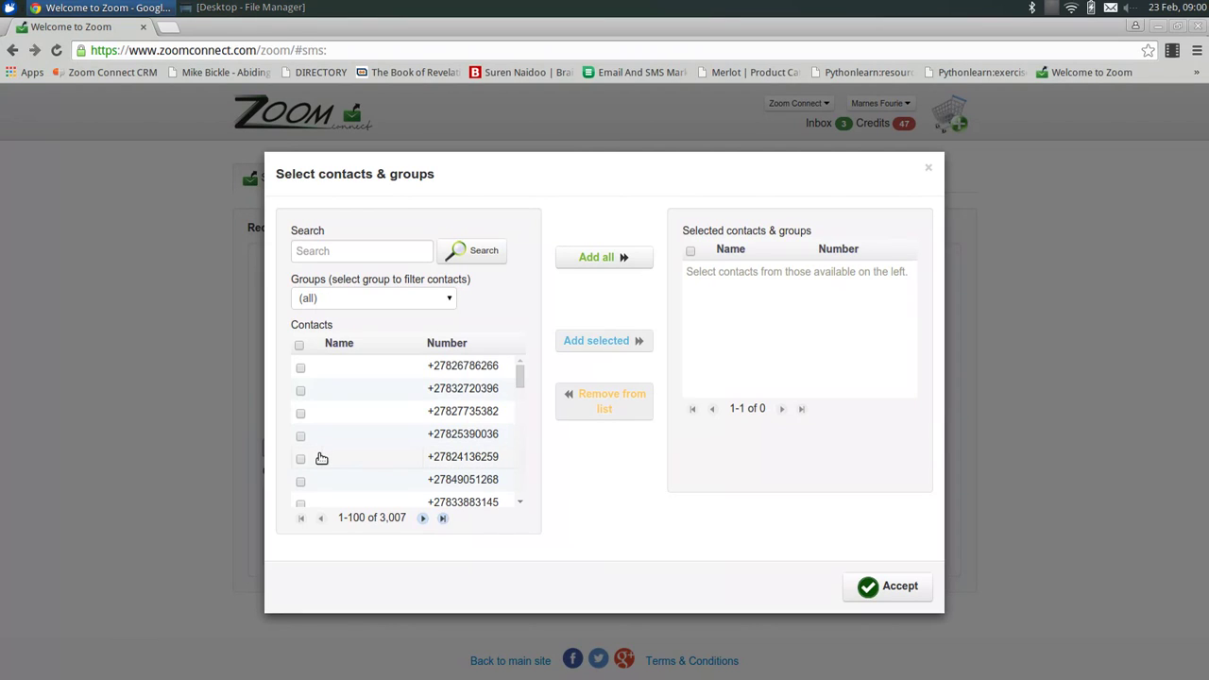
{"action": "left_click", "coordinate": [403, 248]}
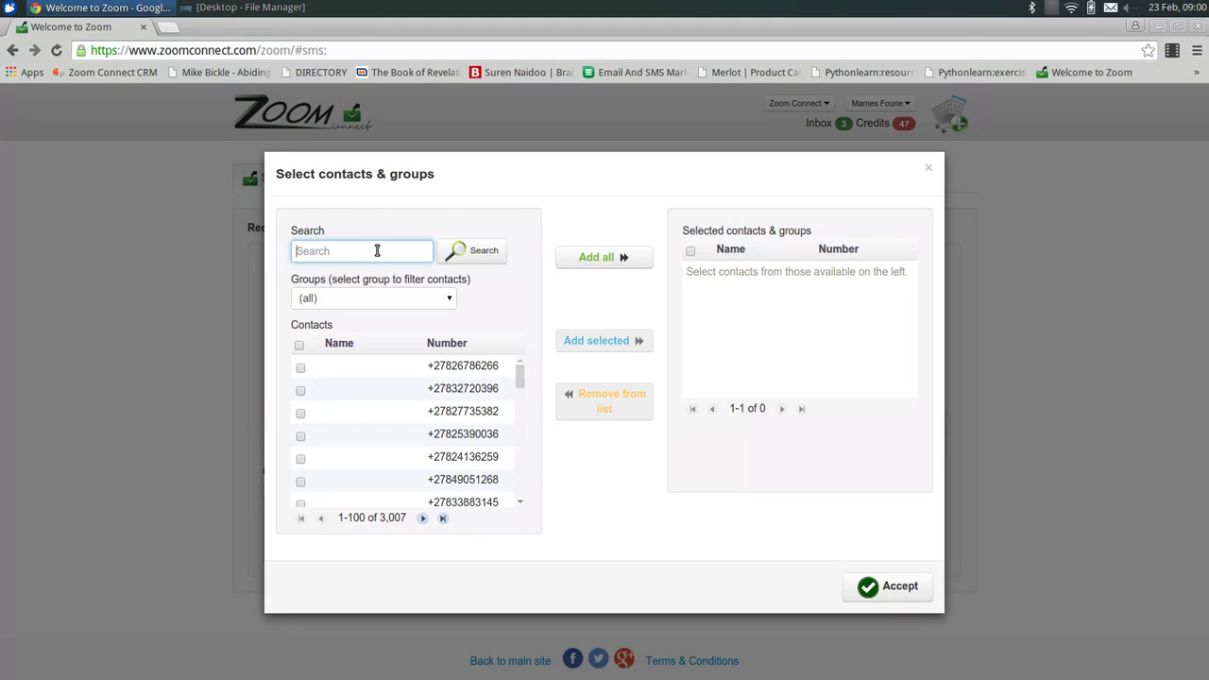
{"action": "left_click", "coordinate": [429, 299]}
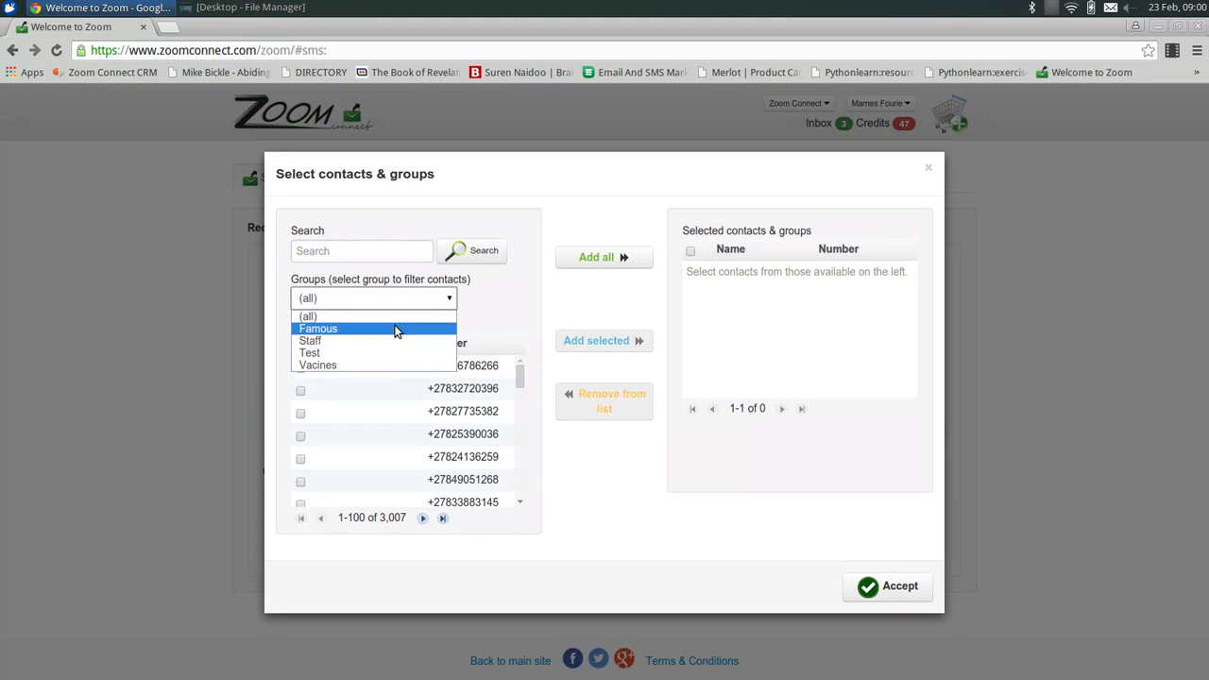
{"action": "left_click", "coordinate": [485, 302]}
{"action": "left_click", "coordinate": [449, 300]}
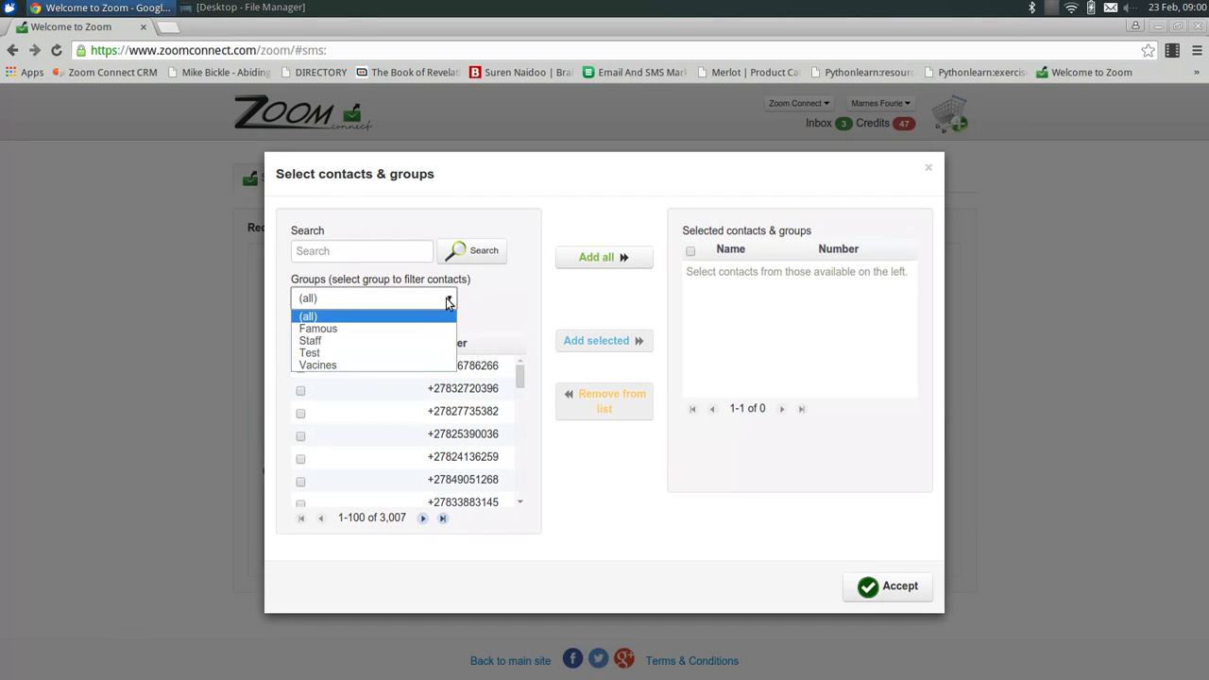
{"action": "left_click", "coordinate": [405, 353]}
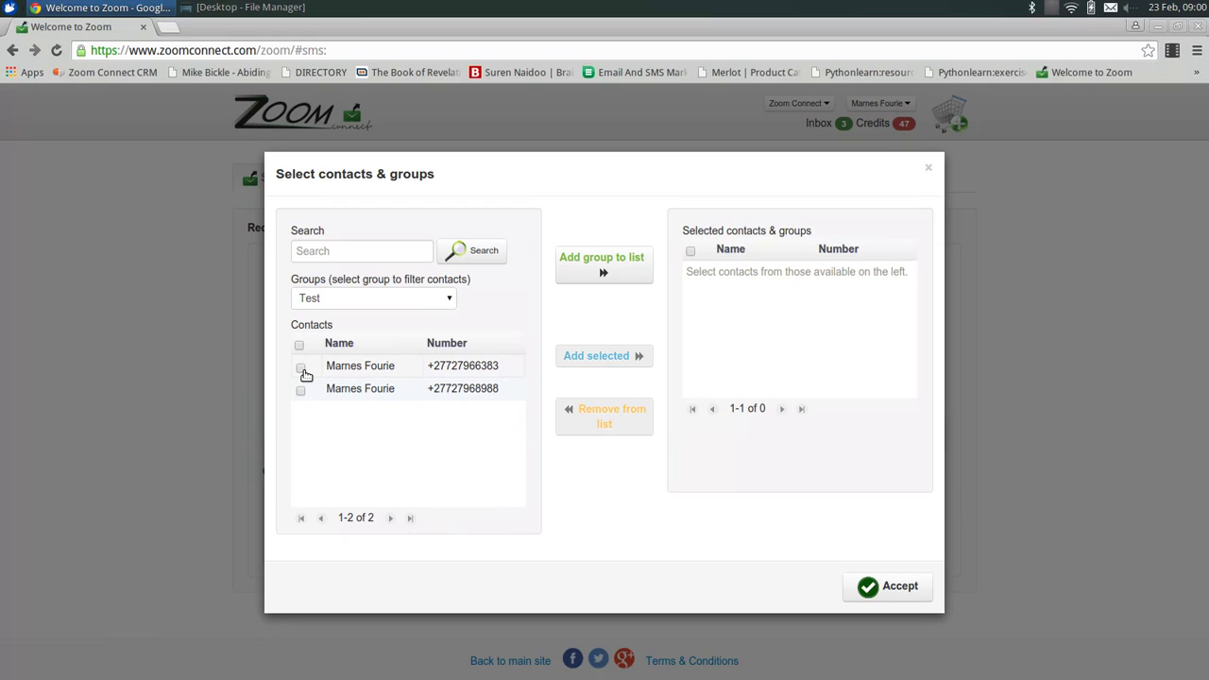
Try adding the Test group and then its first contact, removing each from the selection.
{"action": "left_click", "coordinate": [605, 273]}
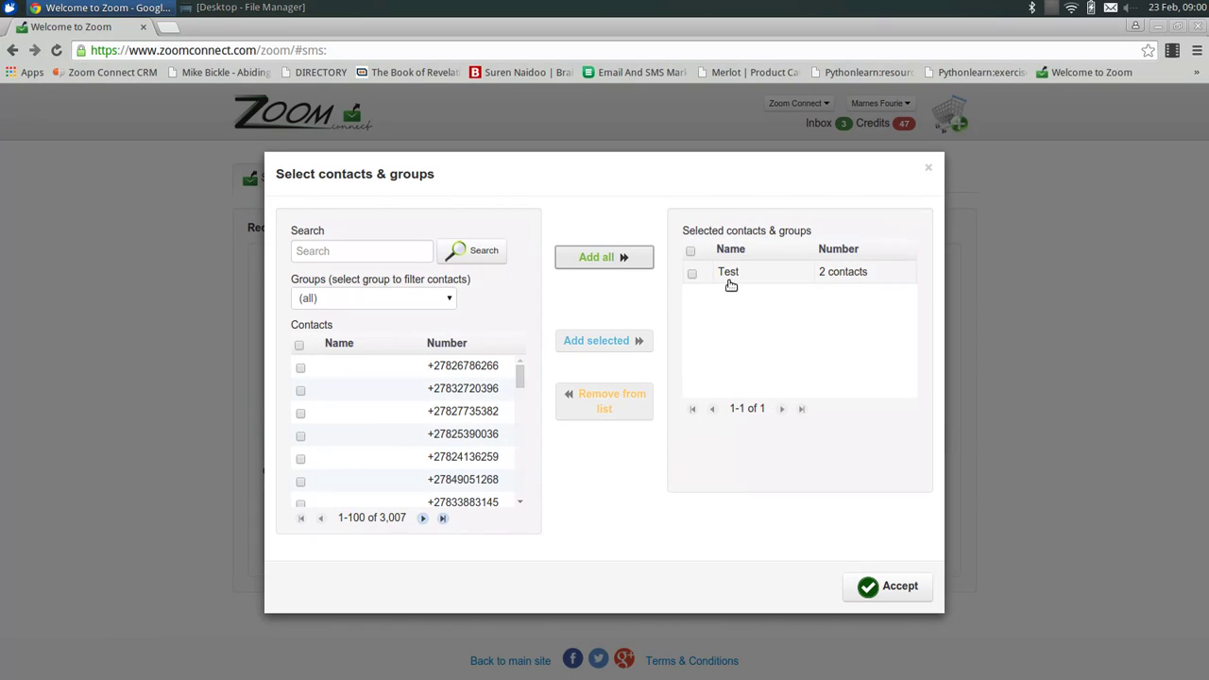
{"action": "left_click", "coordinate": [692, 273]}
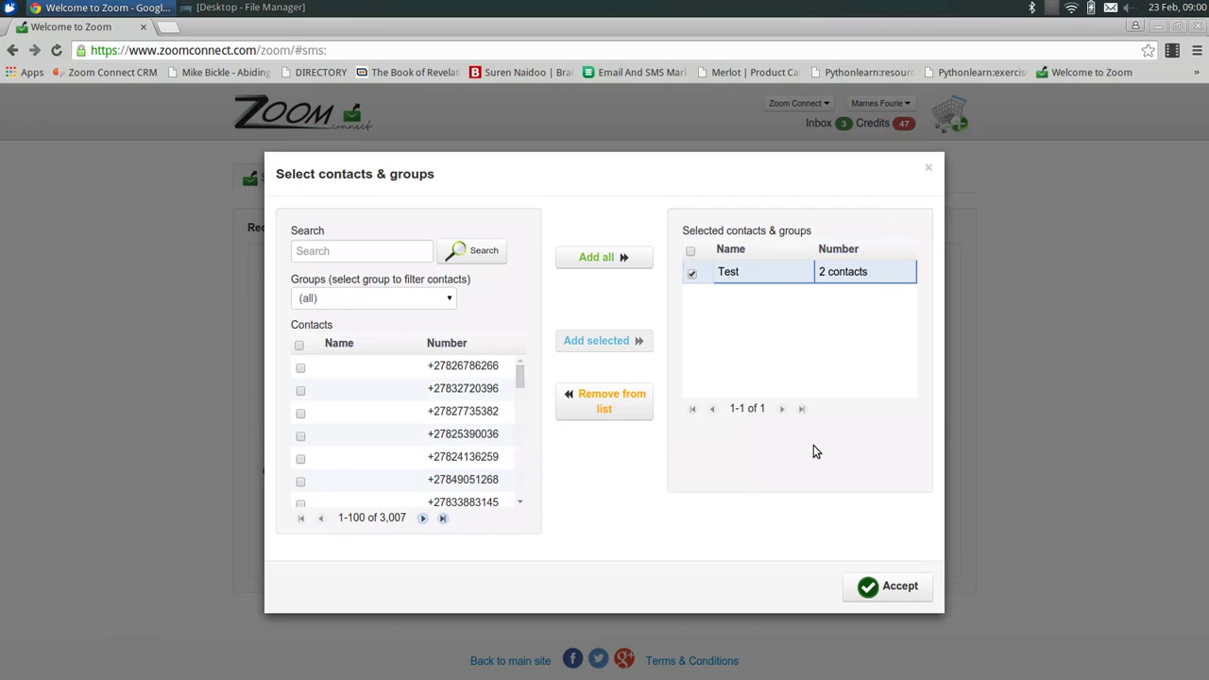
{"action": "left_click", "coordinate": [619, 406]}
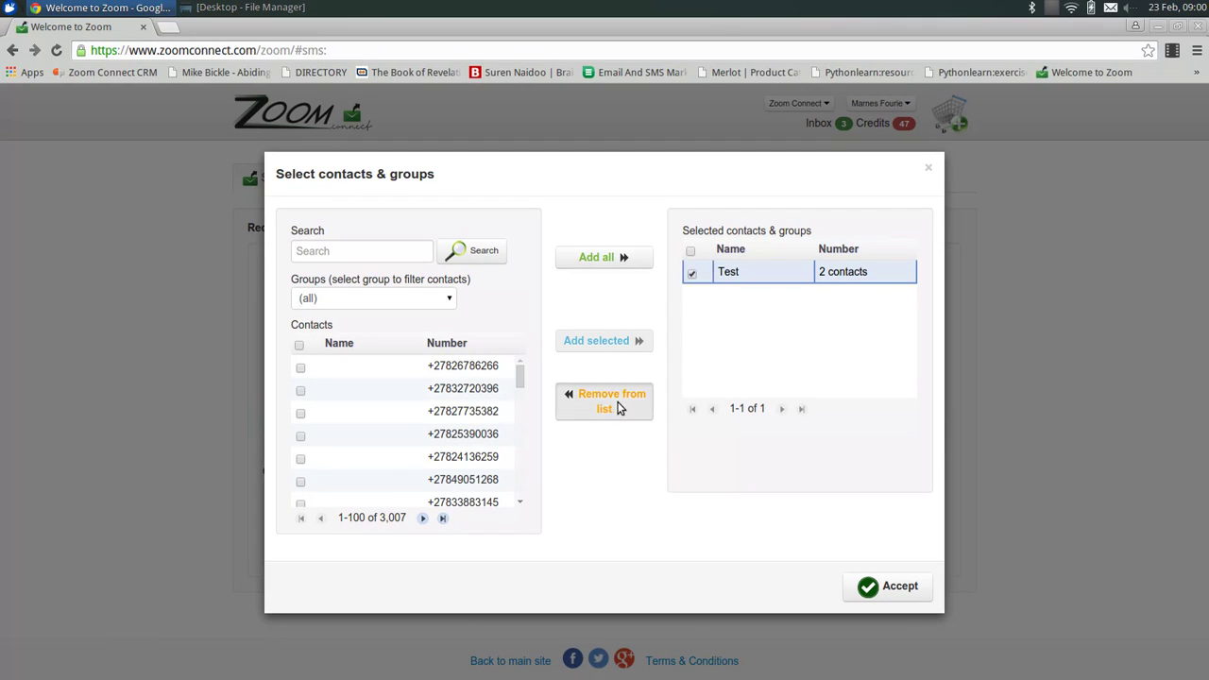
{"action": "left_click", "coordinate": [430, 299]}
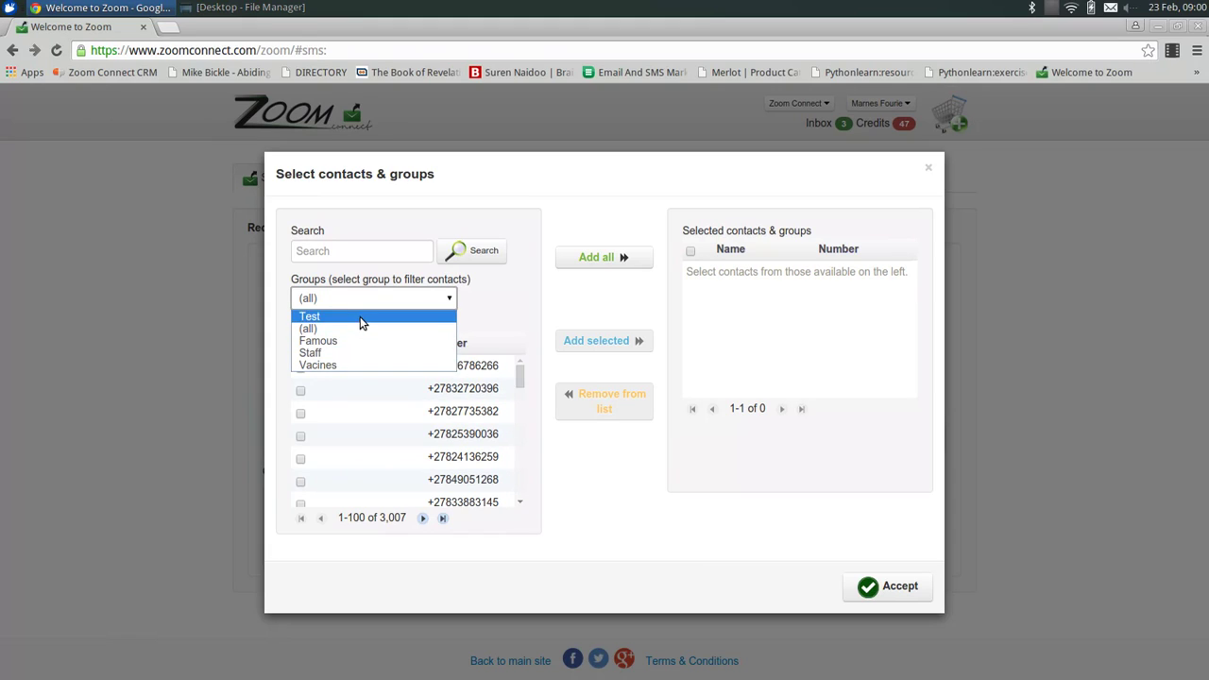
{"action": "left_click", "coordinate": [360, 316]}
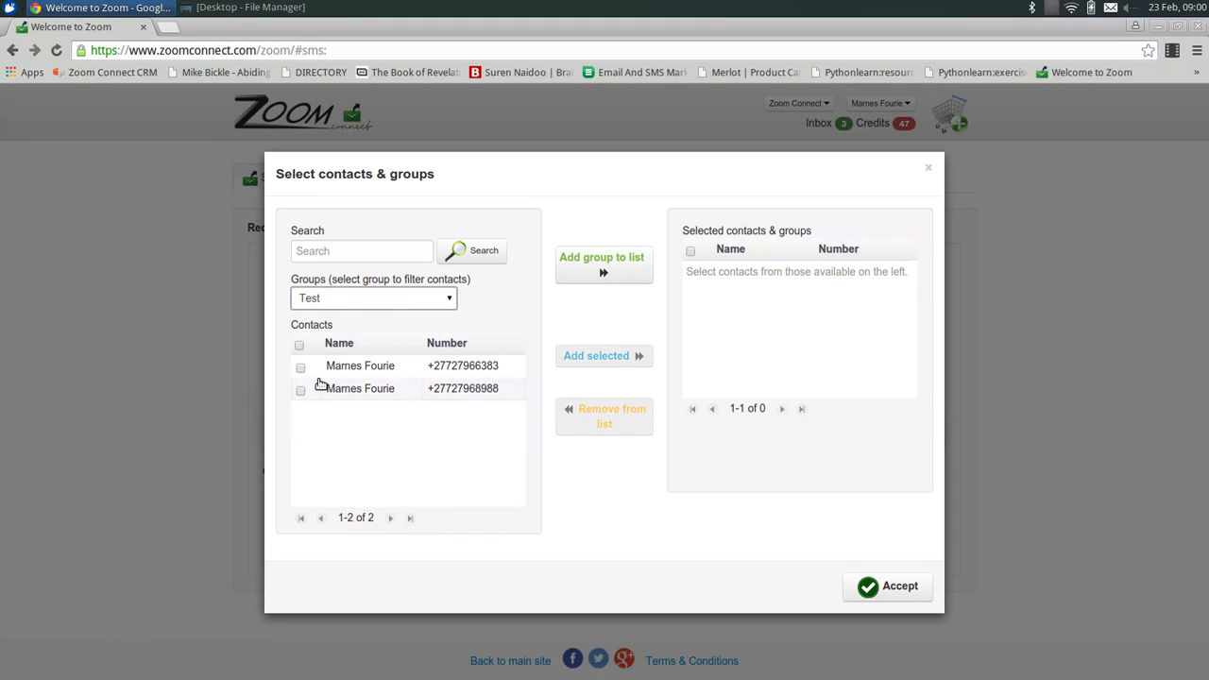
{"action": "left_click", "coordinate": [301, 369]}
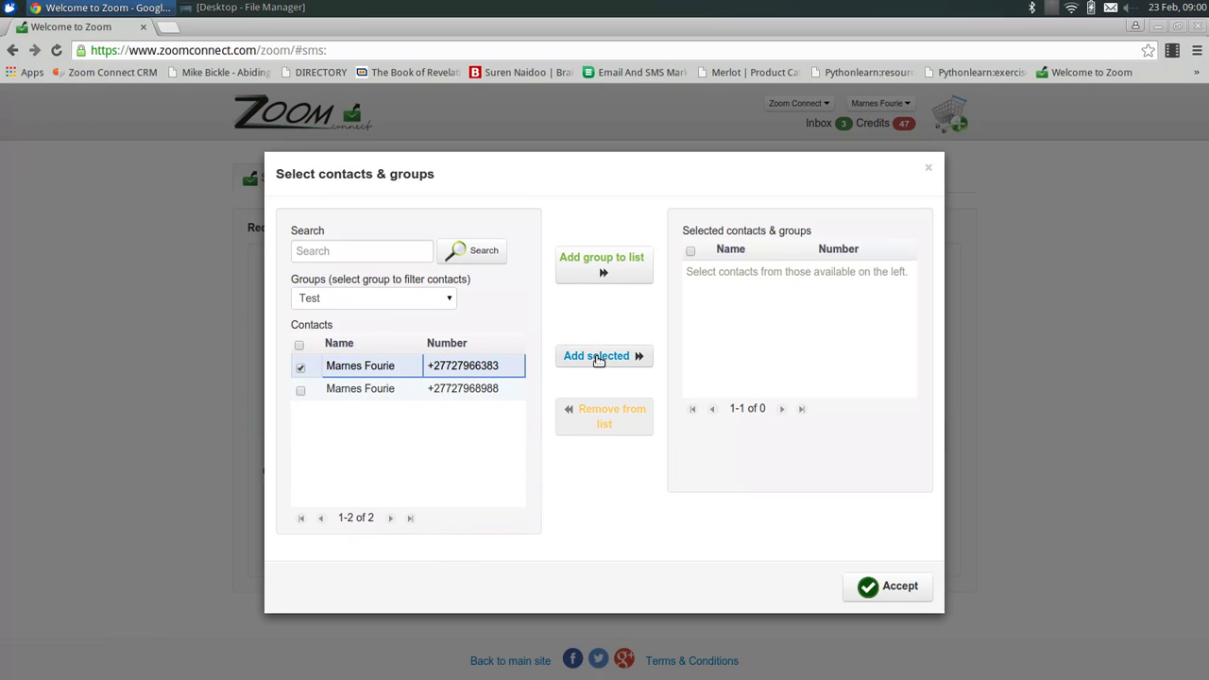
{"action": "left_click", "coordinate": [595, 358]}
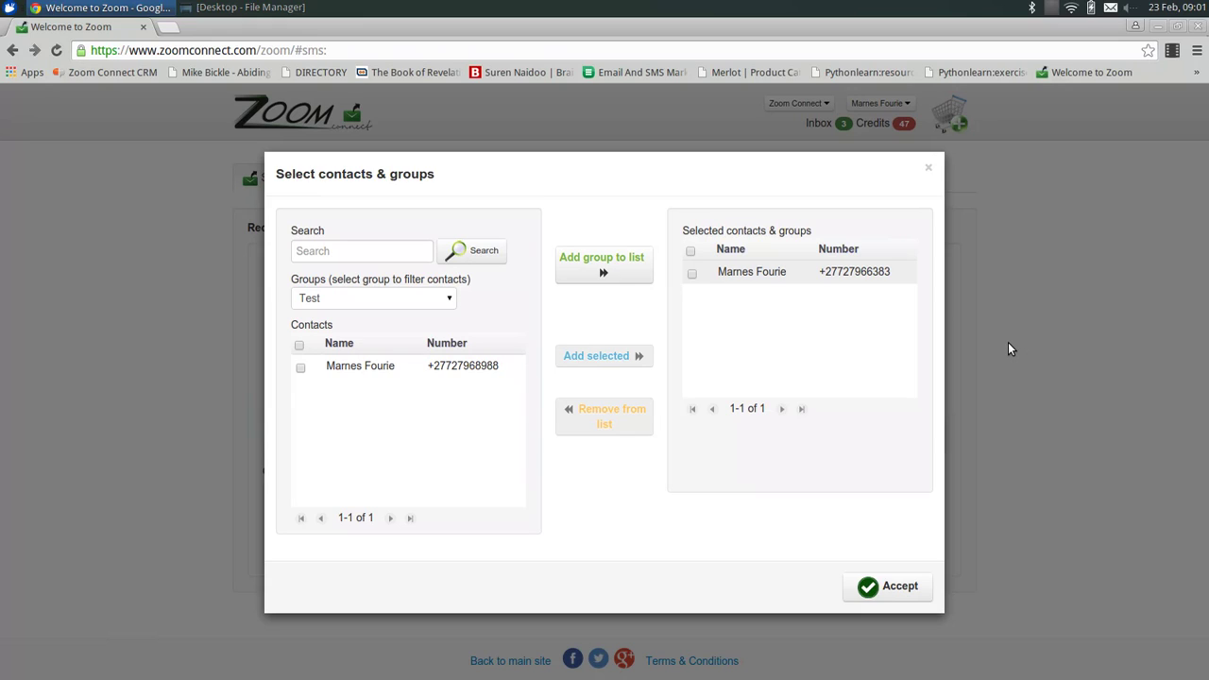
{"action": "left_click", "coordinate": [691, 273]}
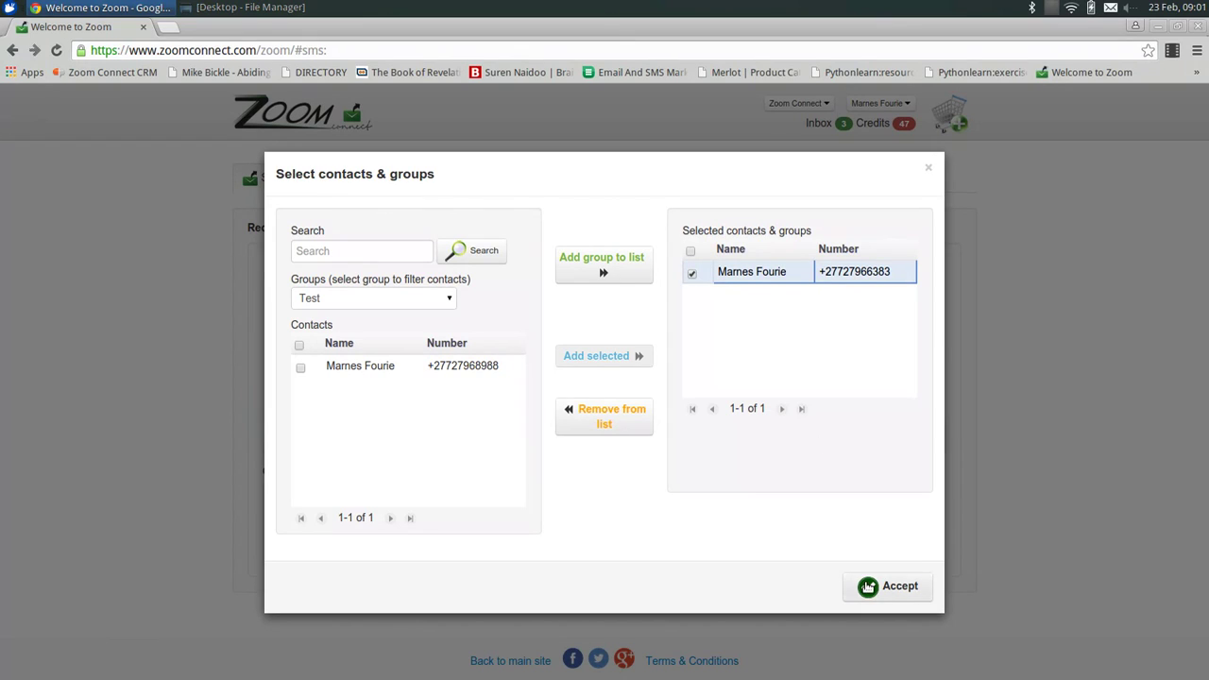
{"action": "left_click", "coordinate": [618, 416]}
Add the whole Test group as recipients and accept the selection.
{"action": "left_click", "coordinate": [349, 298]}
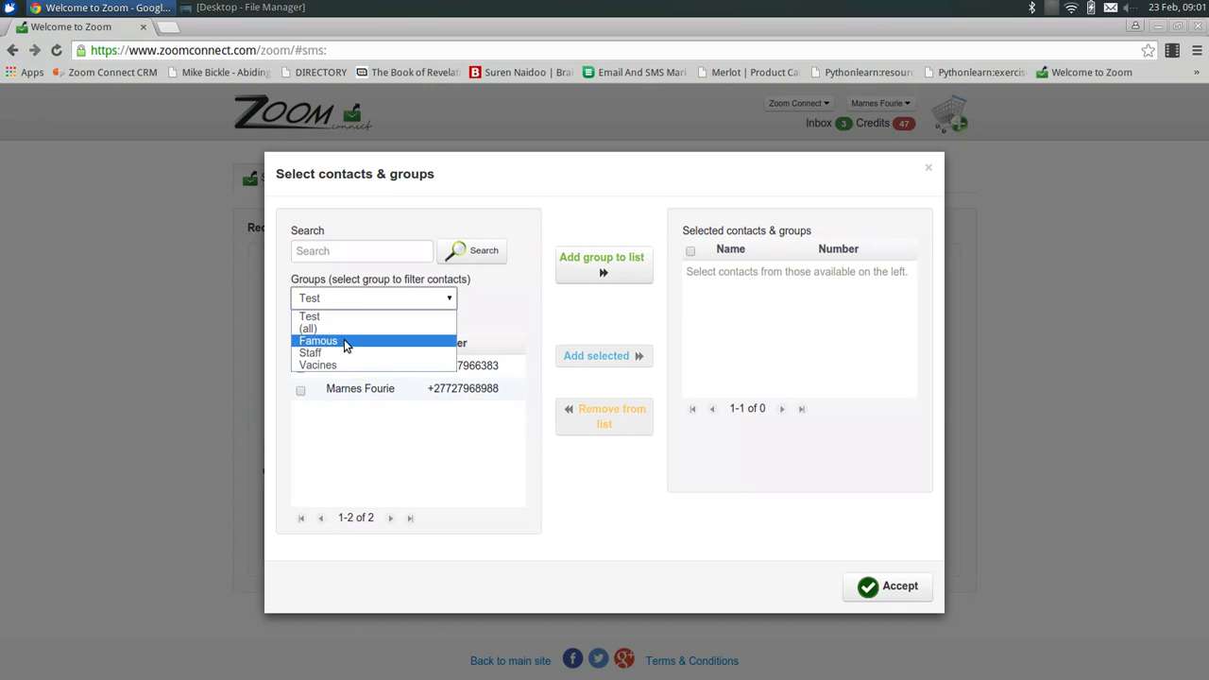
{"action": "left_click", "coordinate": [338, 317]}
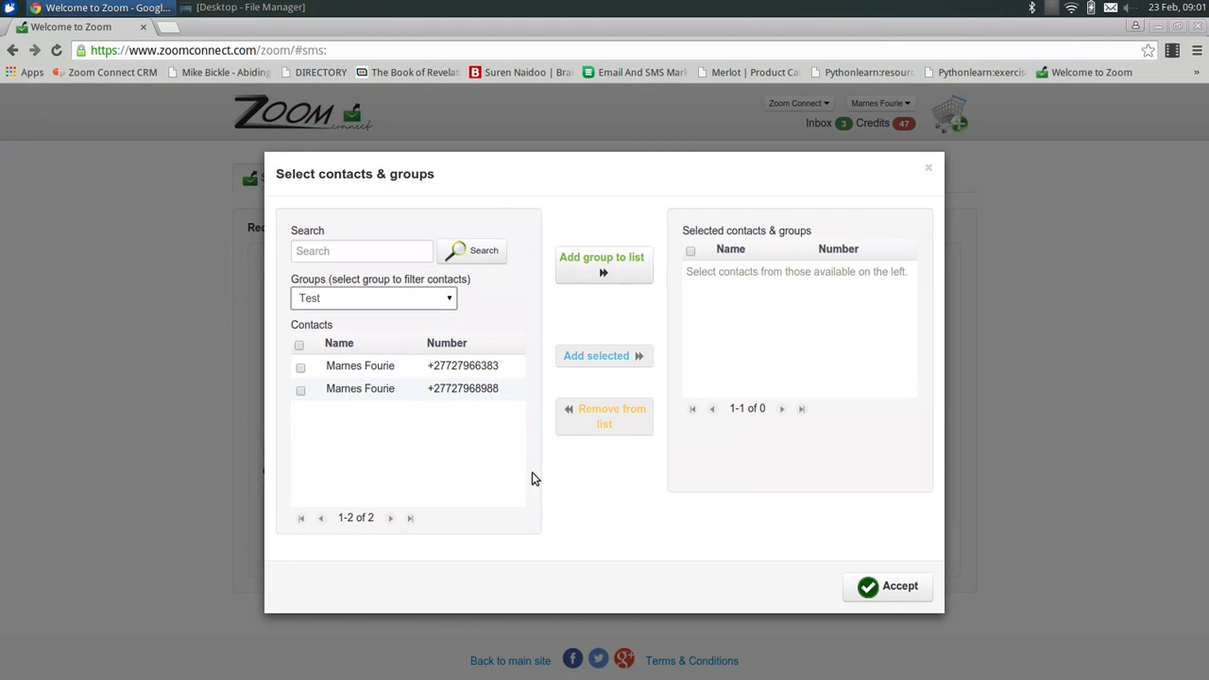
{"action": "left_click", "coordinate": [598, 269]}
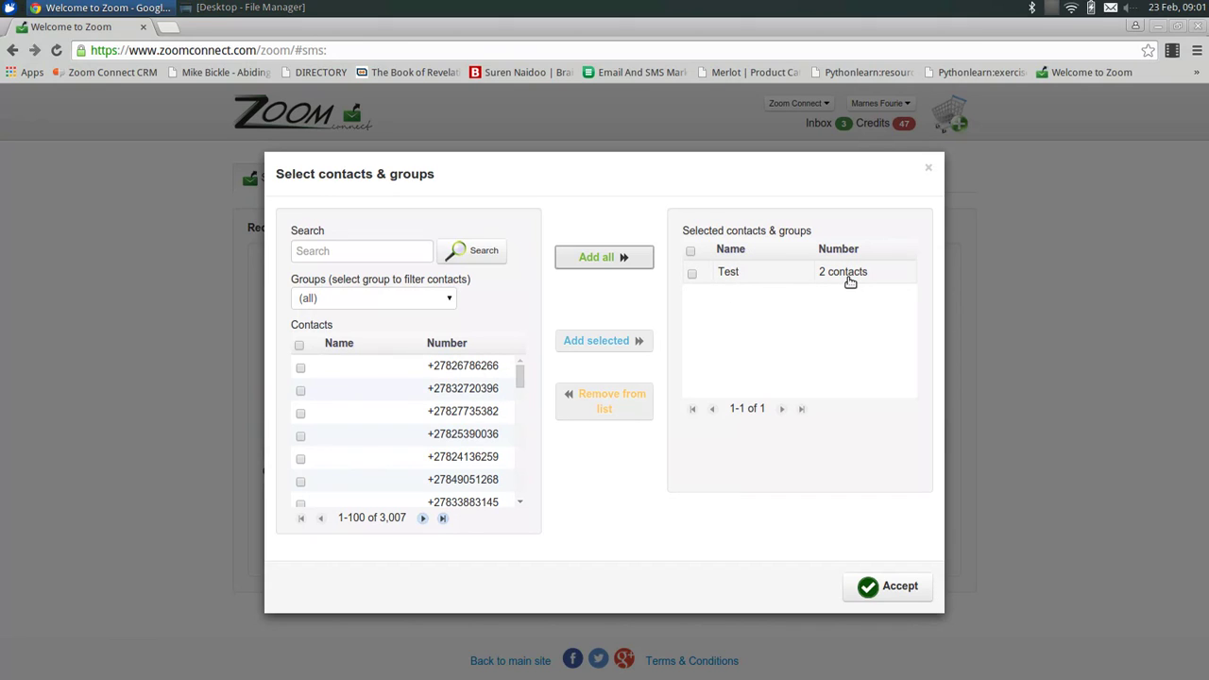
{"action": "left_click", "coordinate": [900, 587]}
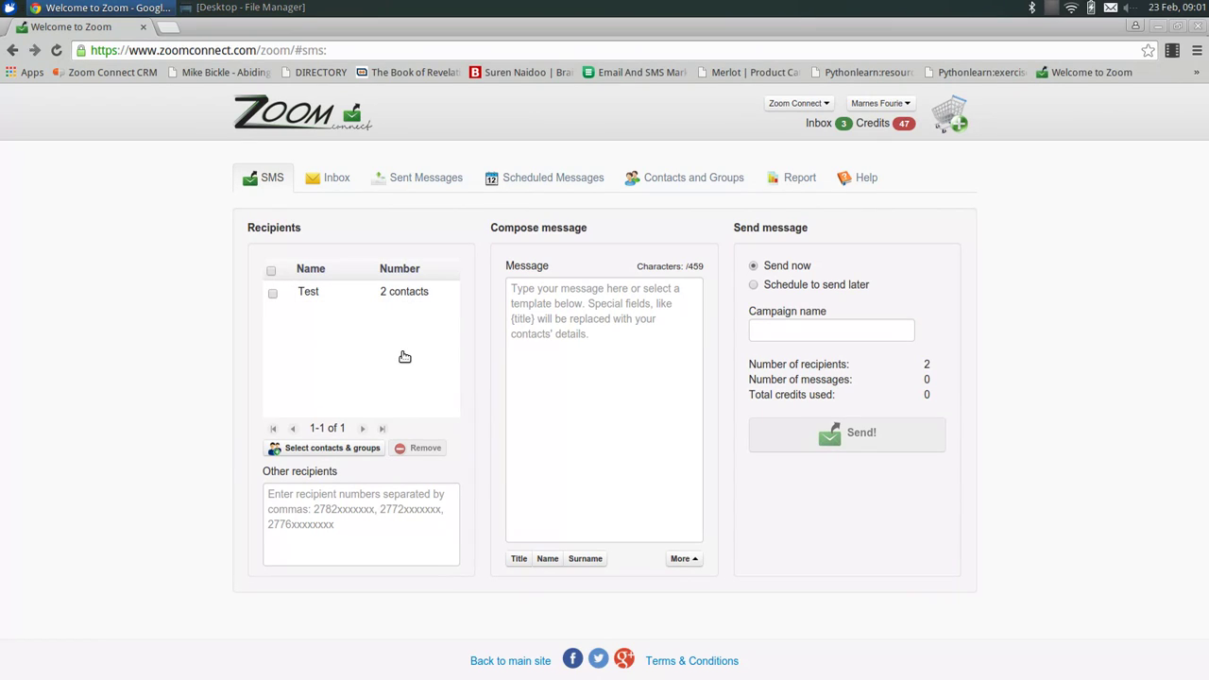
Insert the {name}{surname} placeholders and type 'Your number is different...' below them.
{"action": "left_click", "coordinate": [562, 310]}
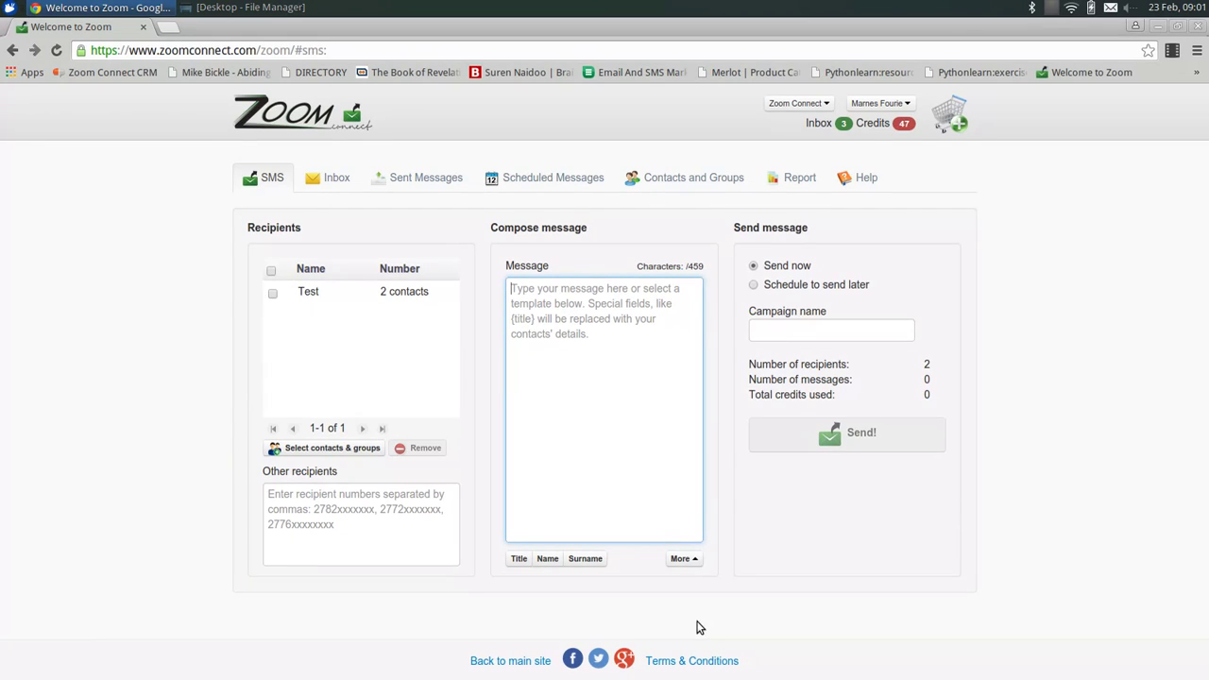
{"action": "left_click", "coordinate": [548, 559]}
{"action": "left_click", "coordinate": [585, 559]}
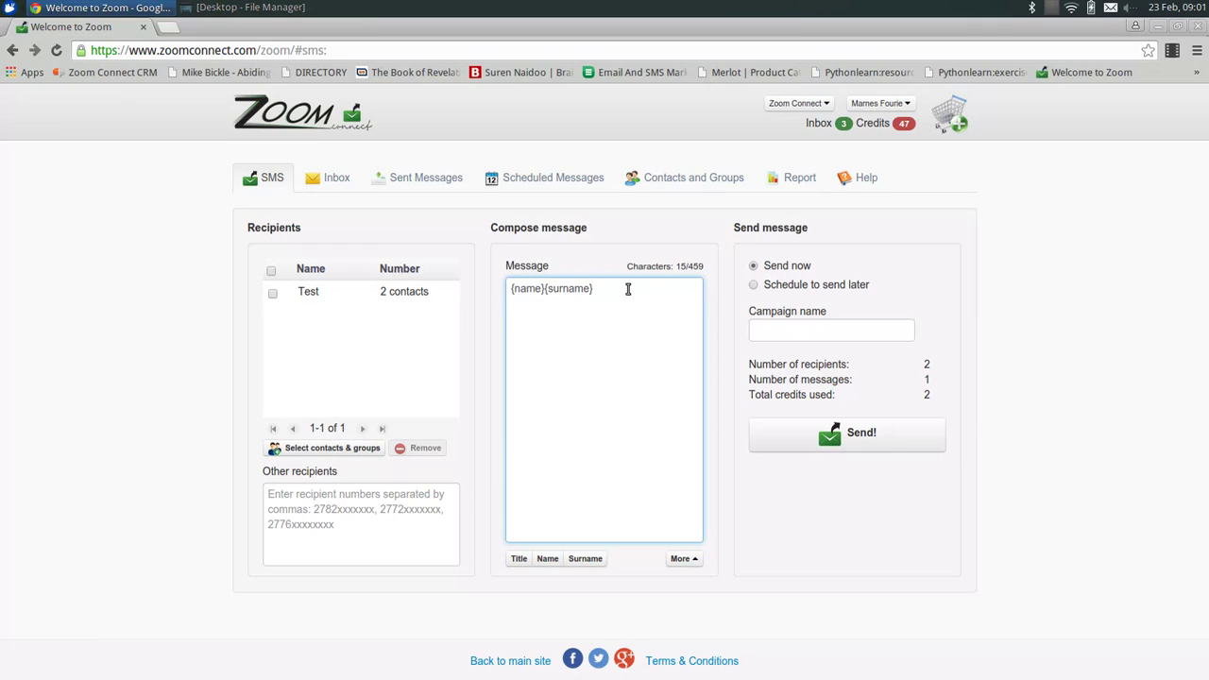
{"action": "type", "text": "Yoiur"}
{"action": "key", "text": "BackSpace"}
{"action": "key", "text": "BackSpace"}
{"action": "key", "text": "BackSpace"}
{"action": "key", "text": "BackSpace"}
{"action": "type", "text": "ur number is different..."}
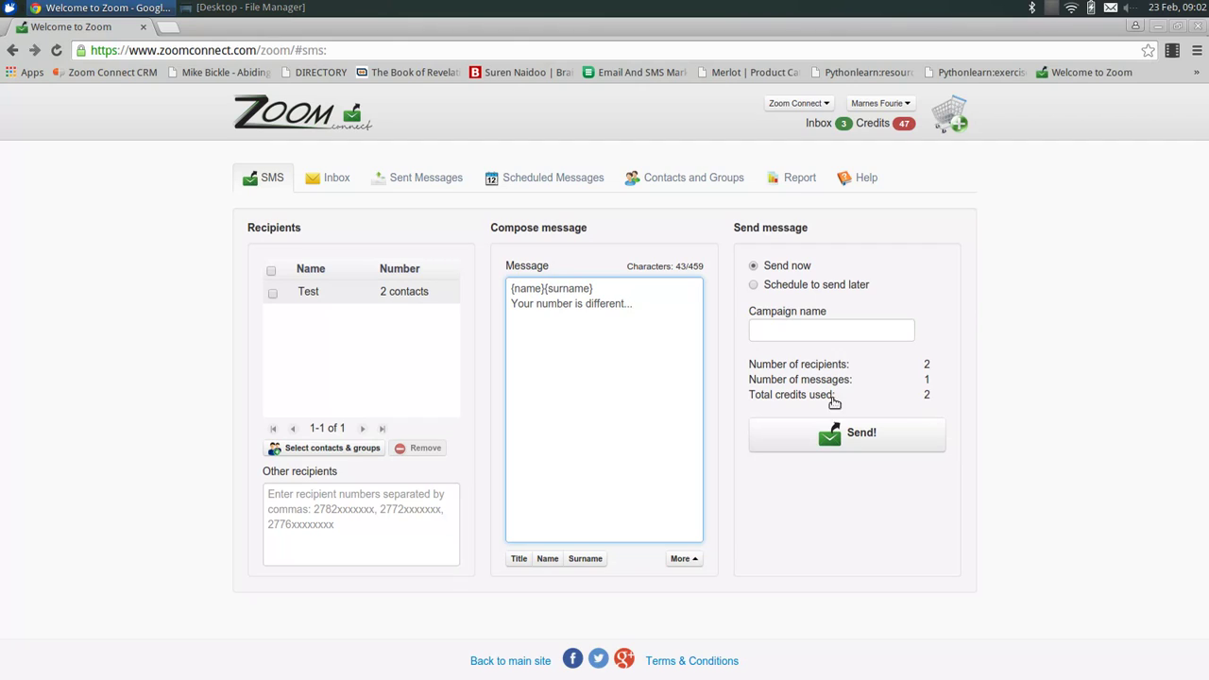
Delete the {name}{surname} placeholders and the empty first line of the message.
{"action": "left_click_drag", "start_coordinate": [616, 288], "coordinate": [381, 299]}
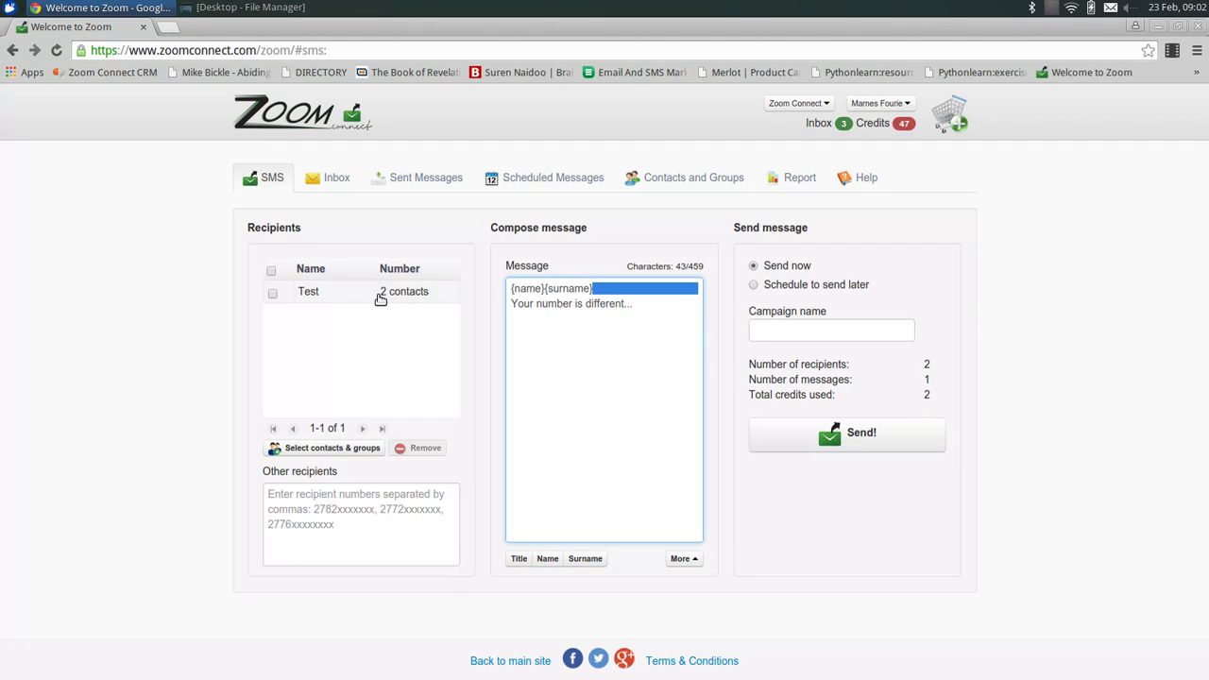
{"action": "left_click", "coordinate": [600, 291]}
{"action": "left_click_drag", "start_coordinate": [593, 288], "coordinate": [378, 293]}
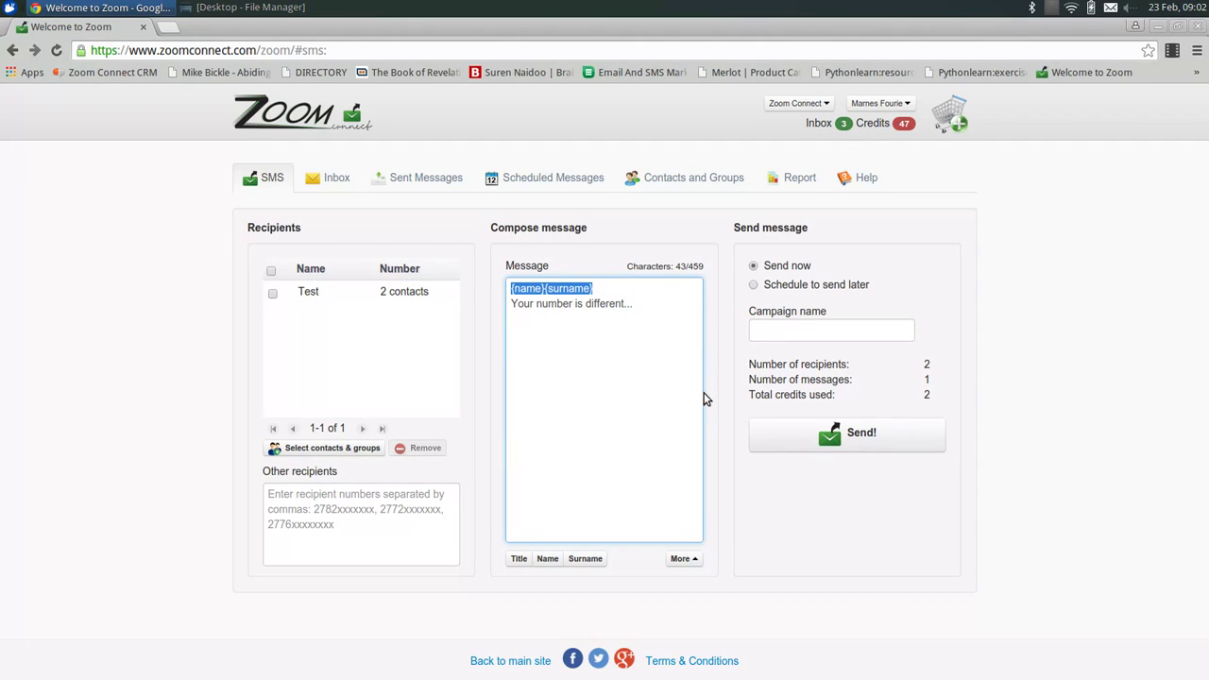
{"action": "key", "text": "BackSpace"}
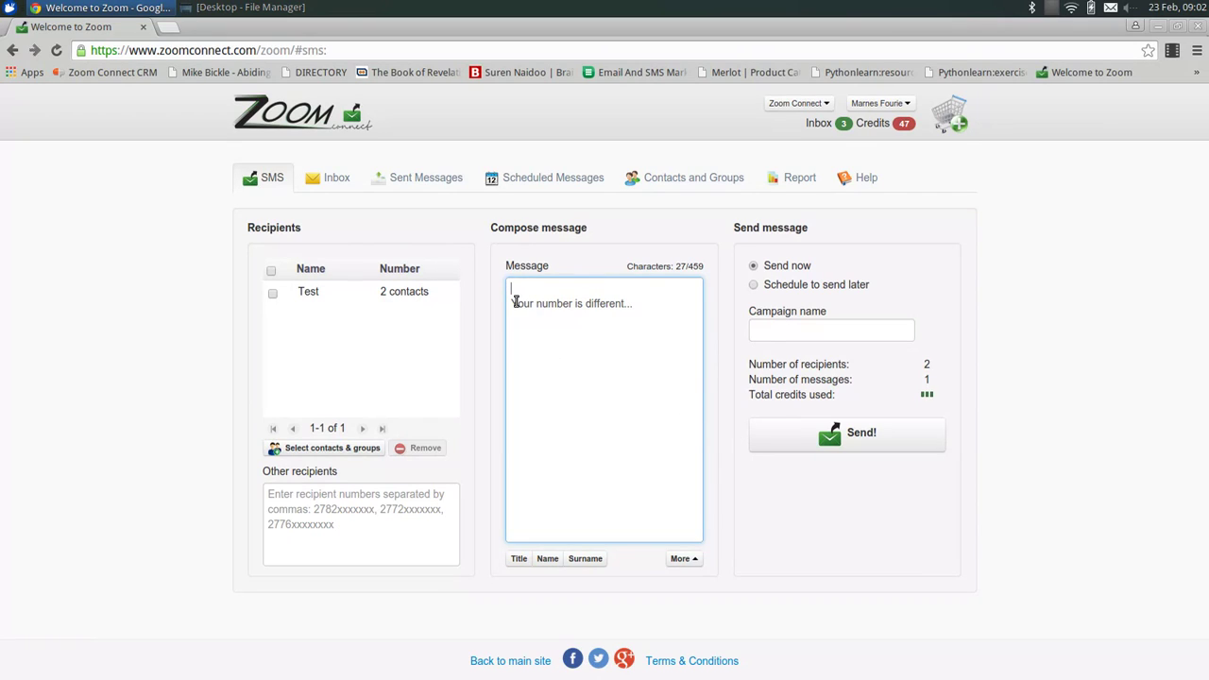
{"action": "key", "text": "BackSpace"}
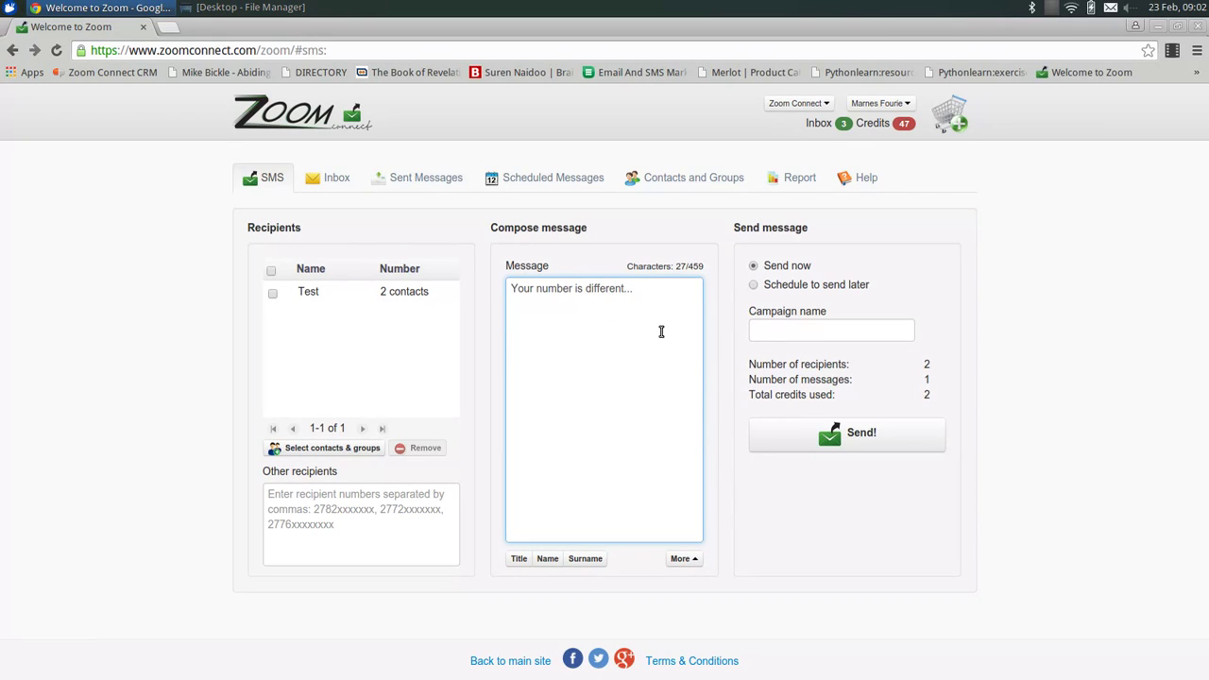
{"action": "key", "text": "End"}
{"action": "left_click", "coordinate": [754, 285]}
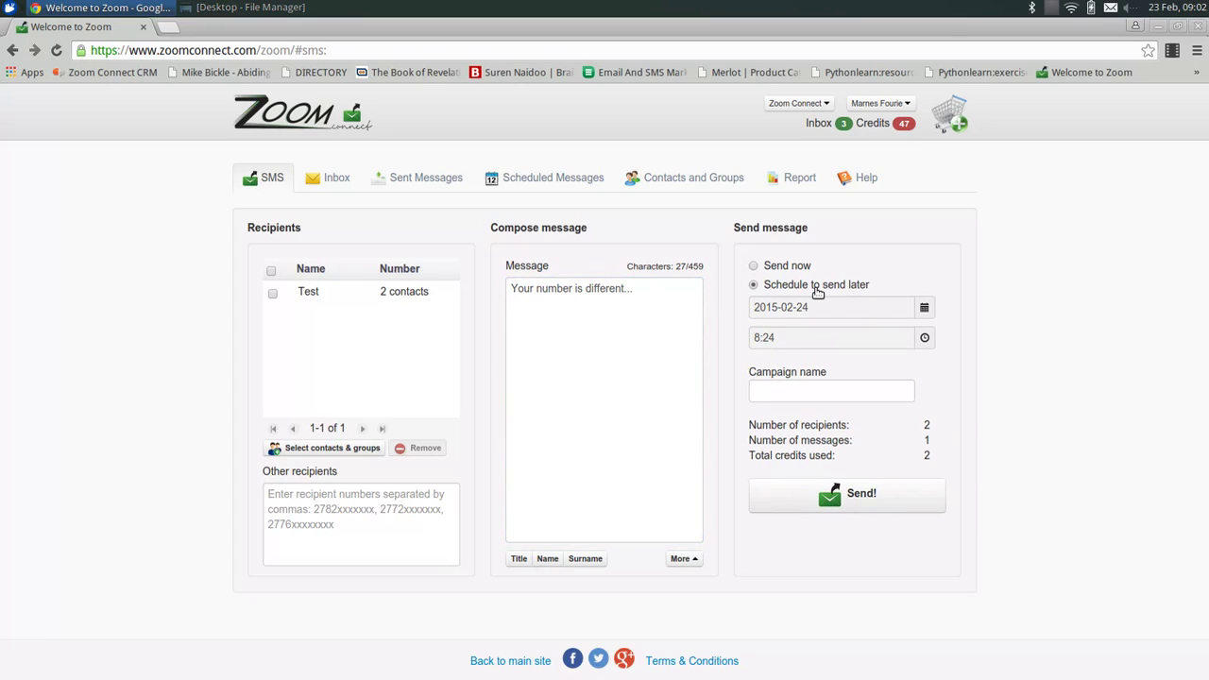
{"action": "left_click", "coordinate": [924, 308]}
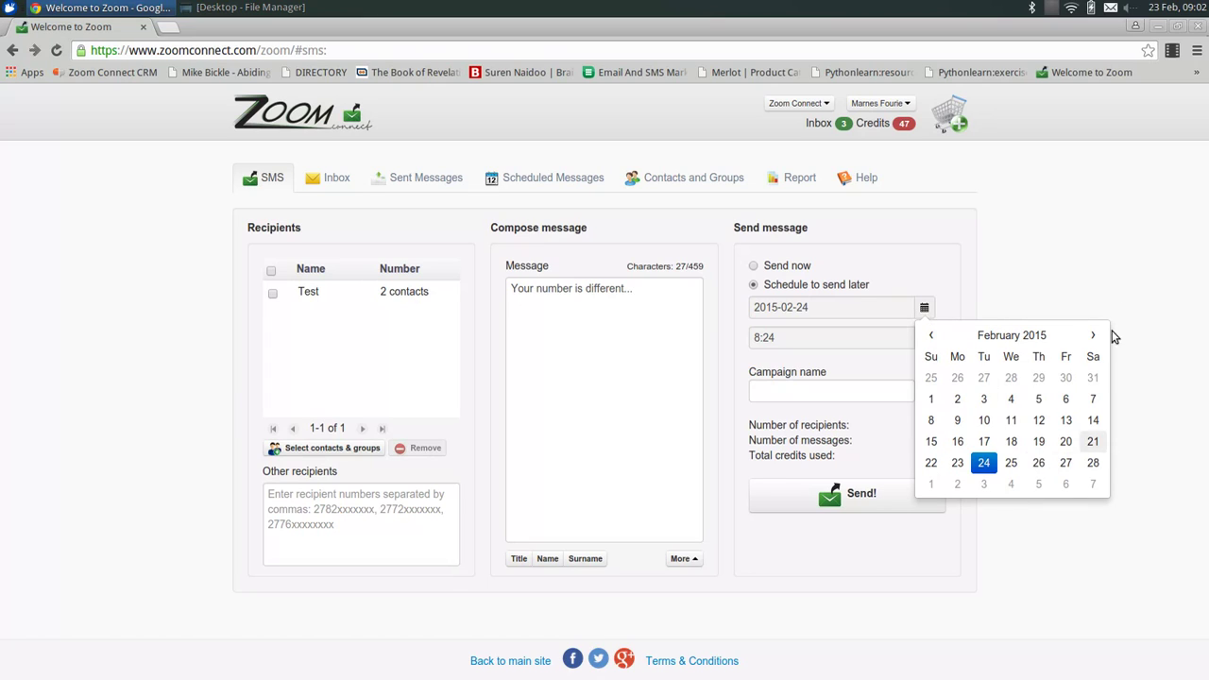
{"action": "left_click", "coordinate": [1119, 340]}
{"action": "left_click", "coordinate": [925, 338]}
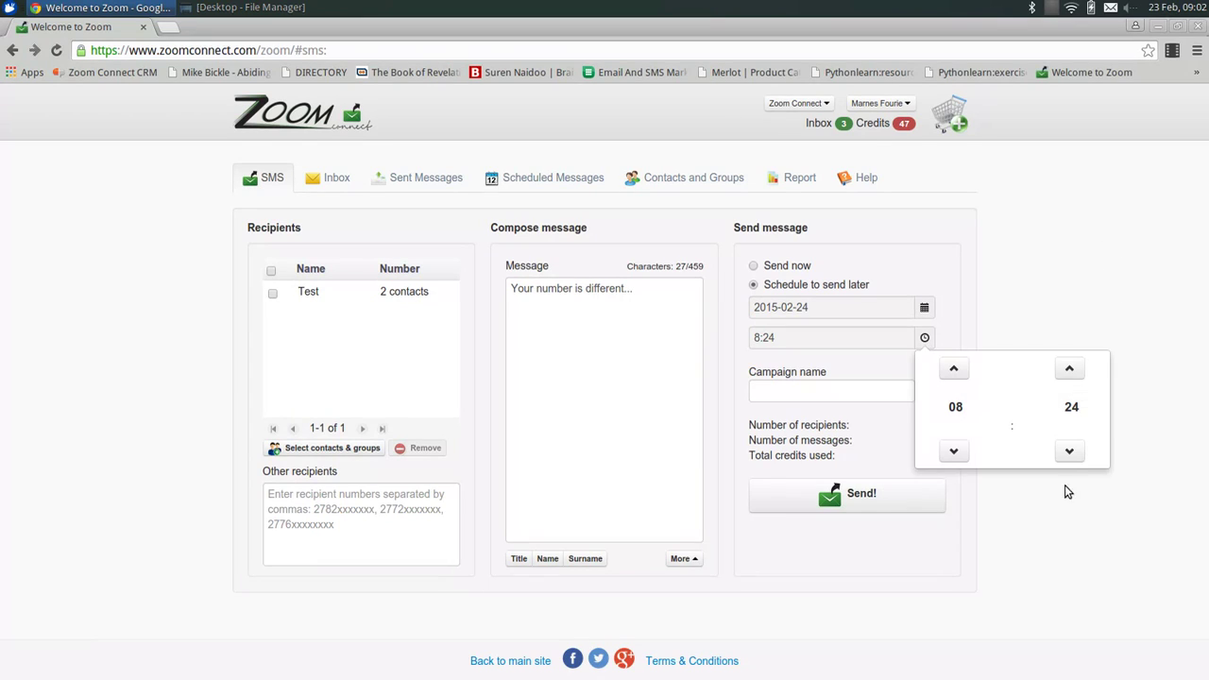
{"action": "left_click", "coordinate": [754, 267]}
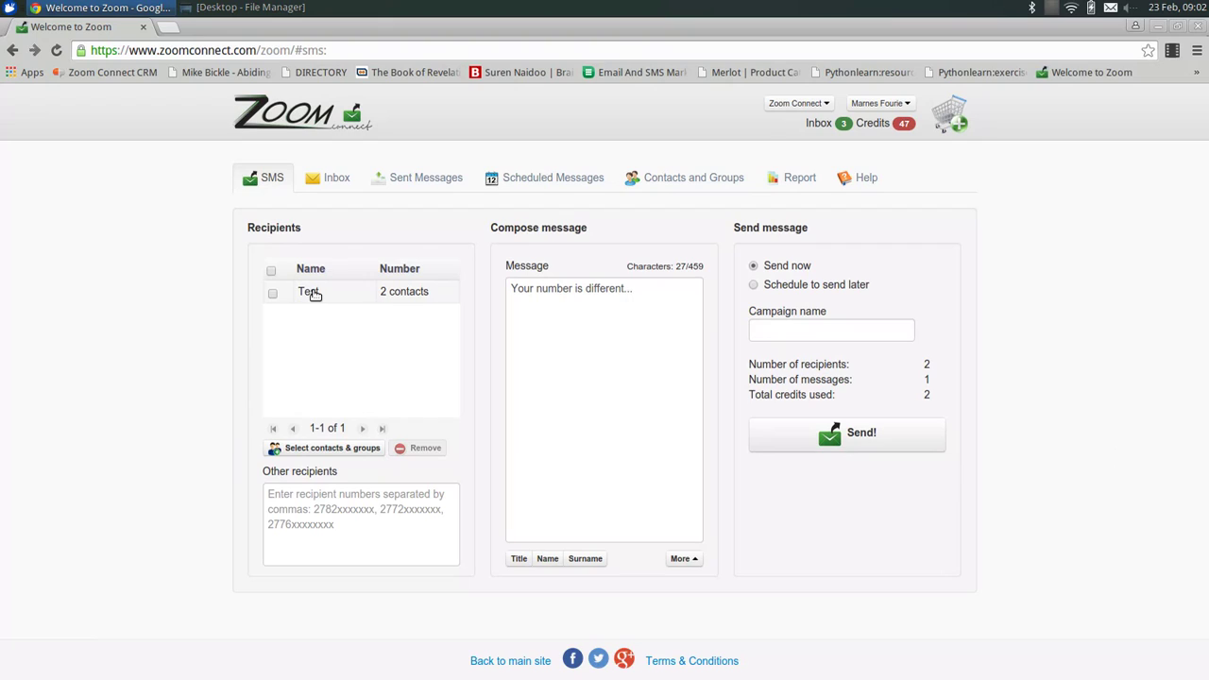
{"action": "left_click", "coordinate": [834, 336]}
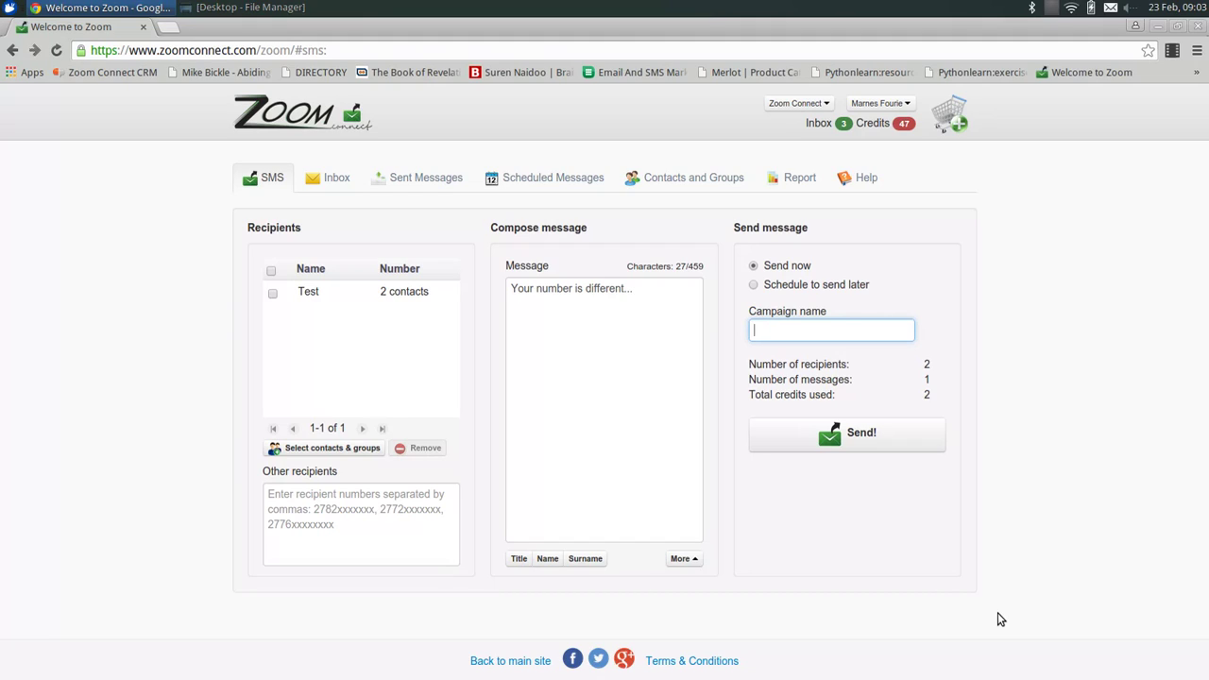
Name the campaign 'Interest' and send the SMS to the 2 Test recipients.
{"action": "type", "text": "Interest"}
{"action": "left_click", "coordinate": [1119, 360]}
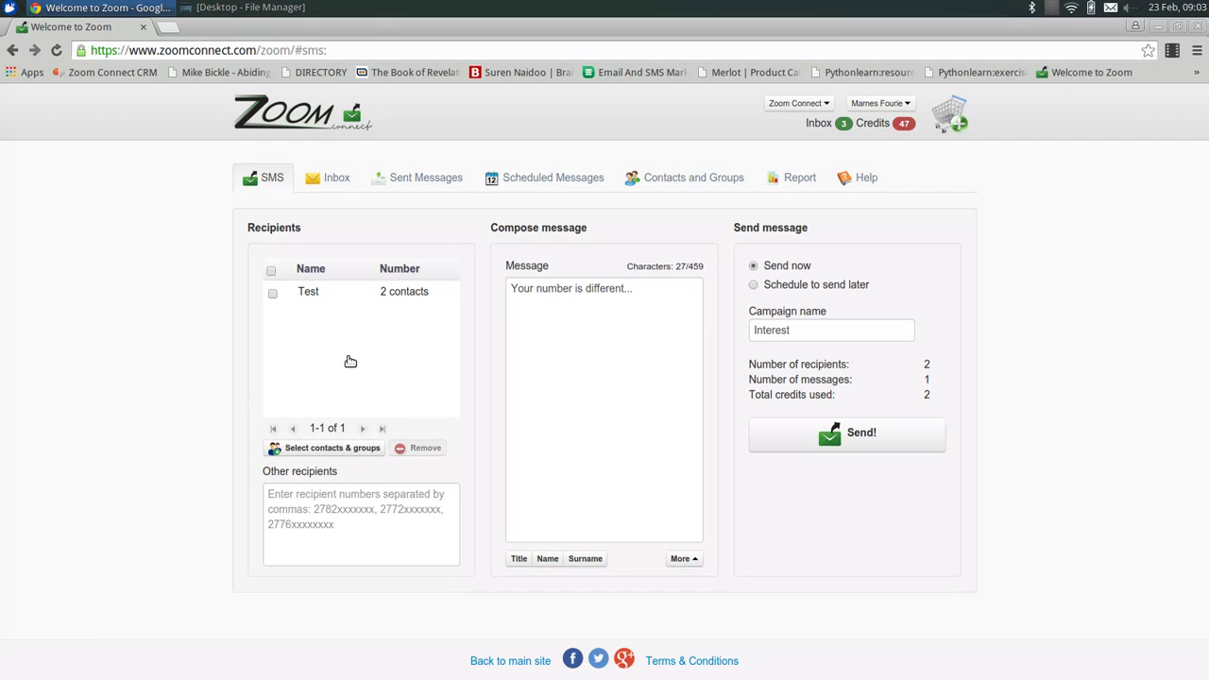
{"action": "left_click", "coordinate": [825, 332]}
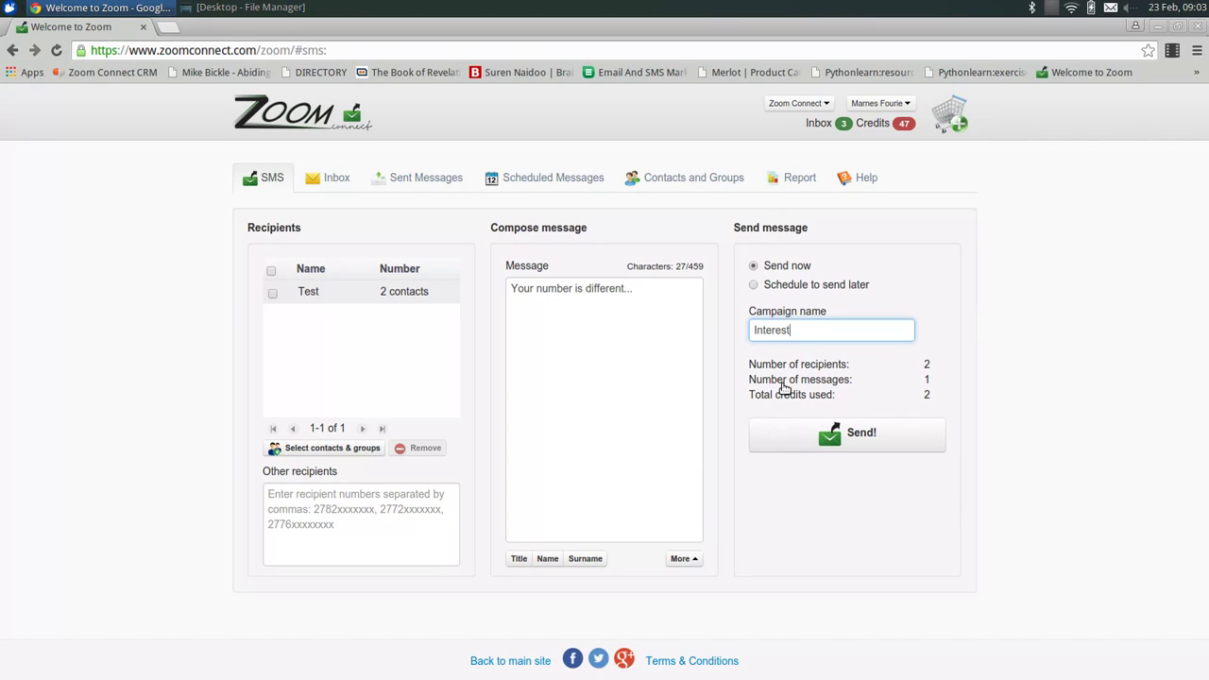
{"action": "left_click", "coordinate": [874, 441]}
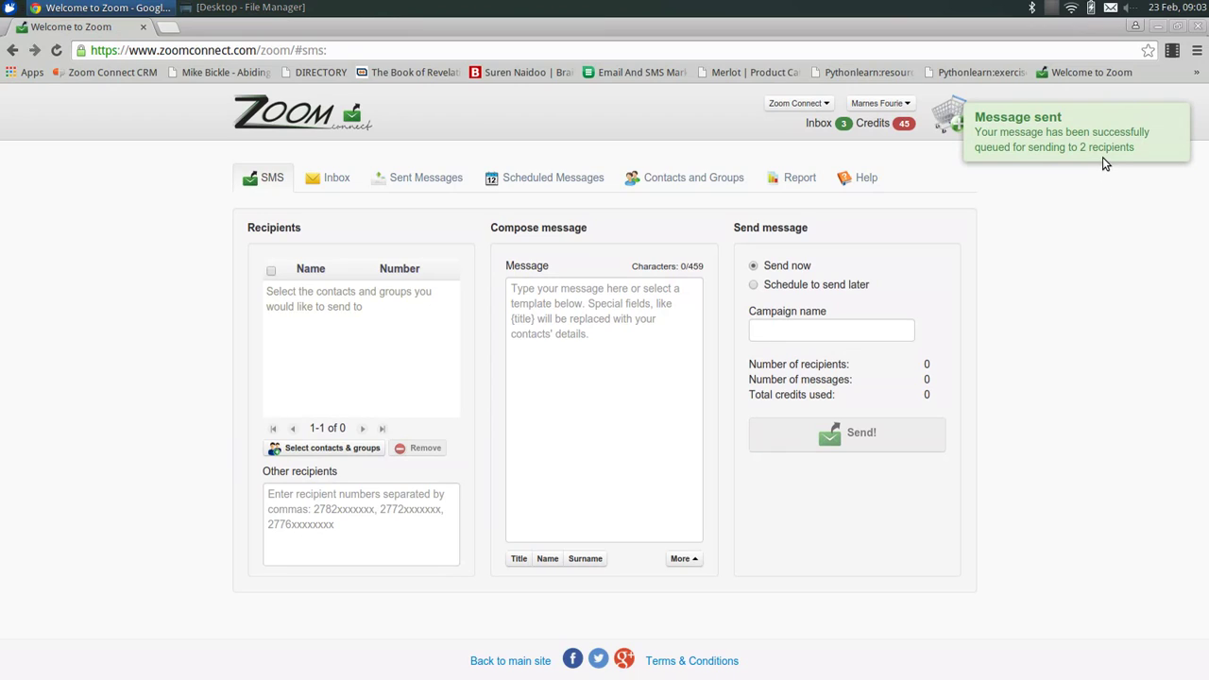
Preview the two newly sent Interest messages in the Sent Messages list.
{"action": "left_click", "coordinate": [417, 180]}
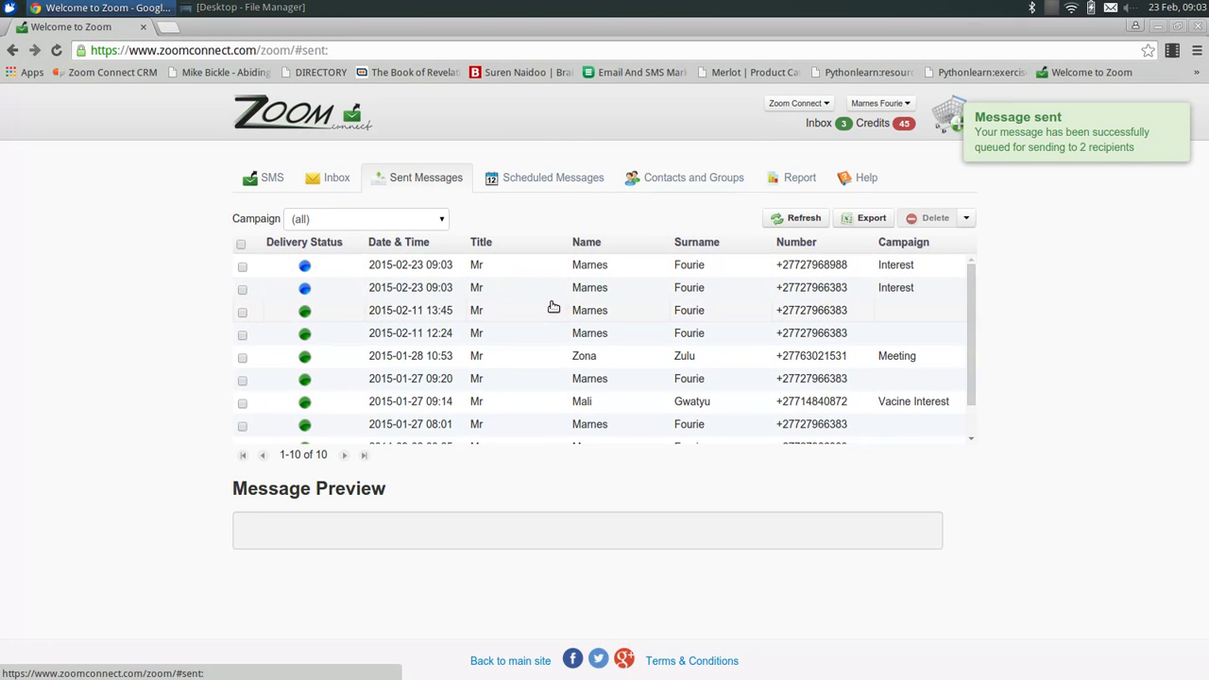
{"action": "left_click", "coordinate": [389, 288]}
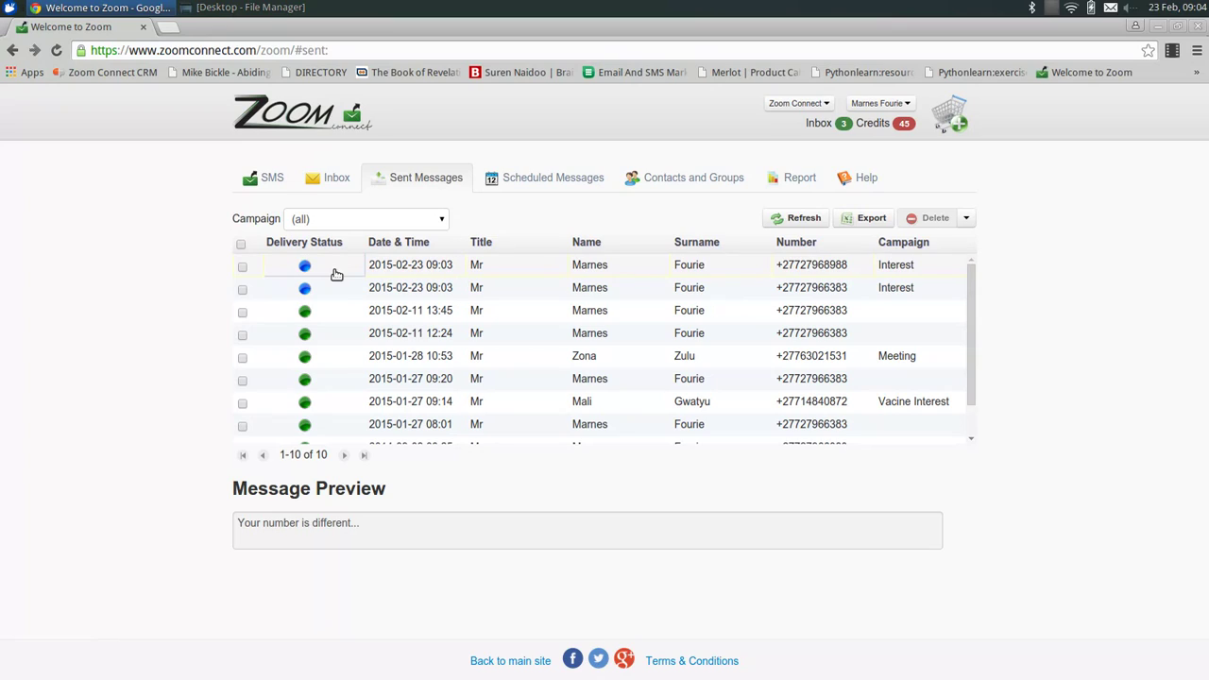
{"action": "left_click", "coordinate": [337, 276]}
{"action": "left_click", "coordinate": [323, 295]}
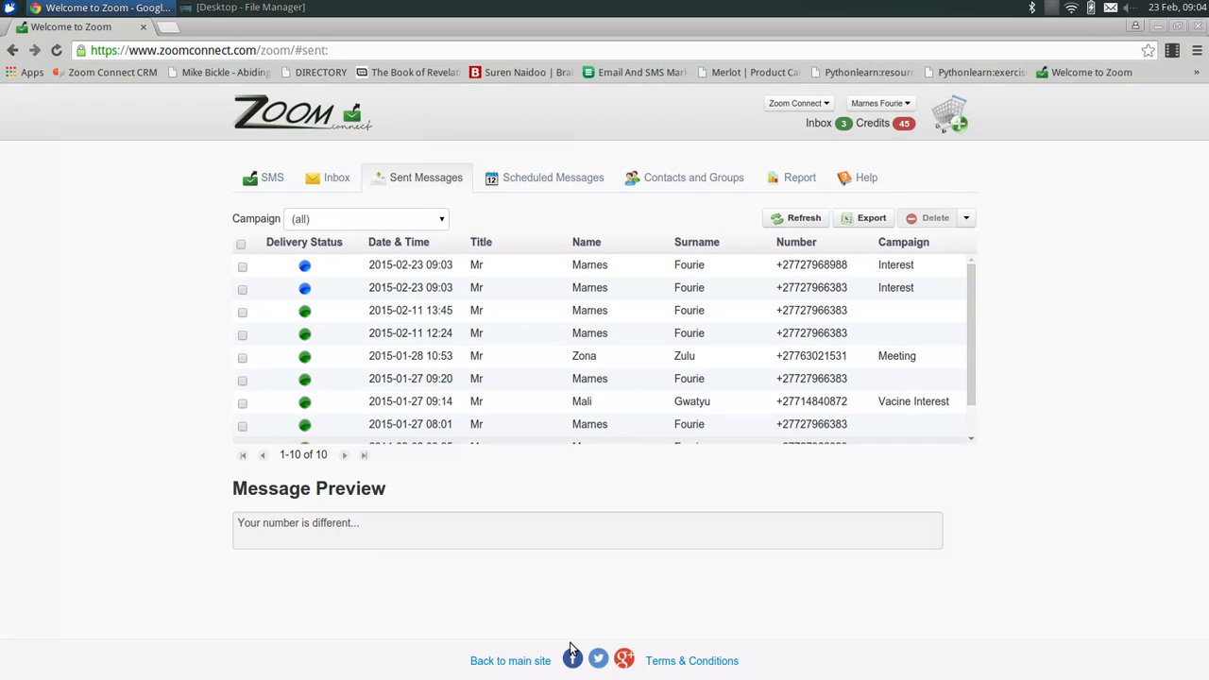
Refresh to confirm the Interest message is delivered, then view the Inbox with 4 messages.
{"action": "key", "text": "F5"}
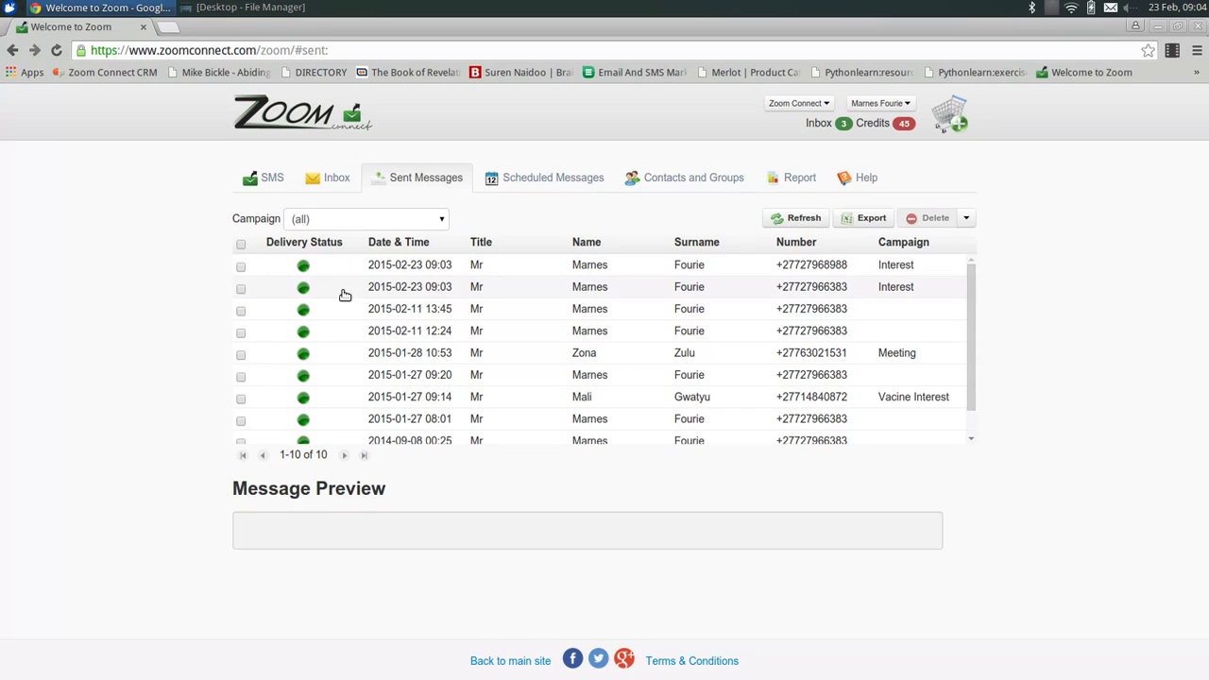
{"action": "left_click", "coordinate": [339, 286]}
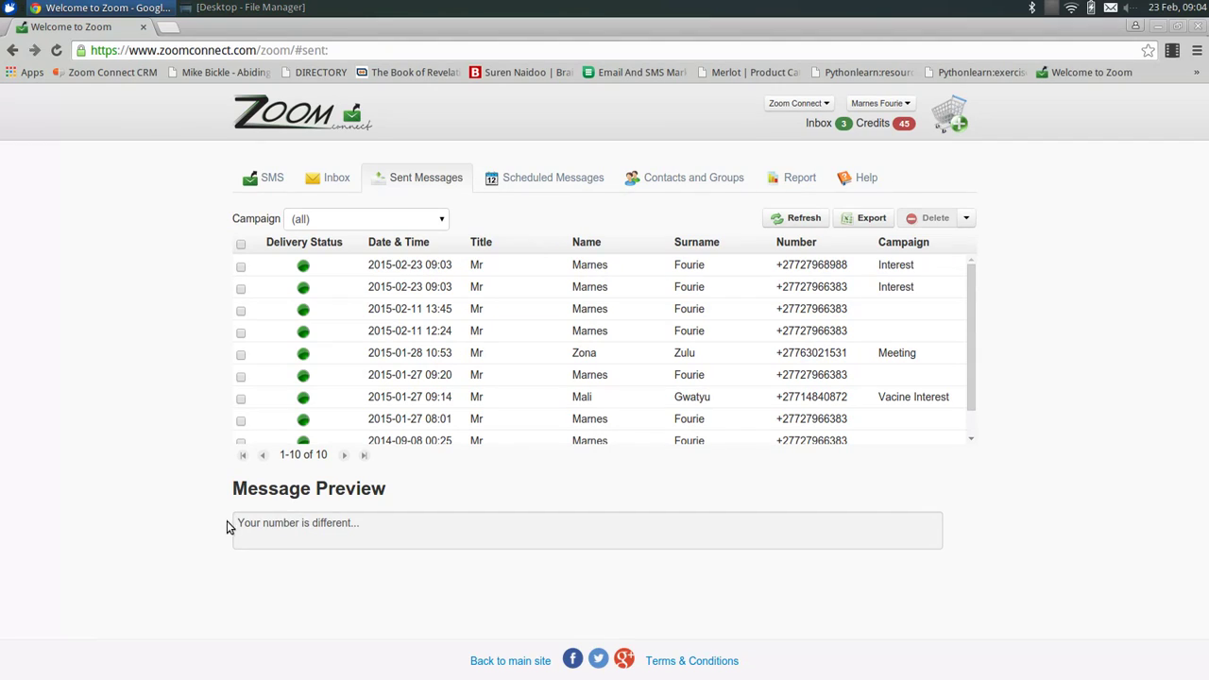
{"action": "left_click", "coordinate": [331, 178]}
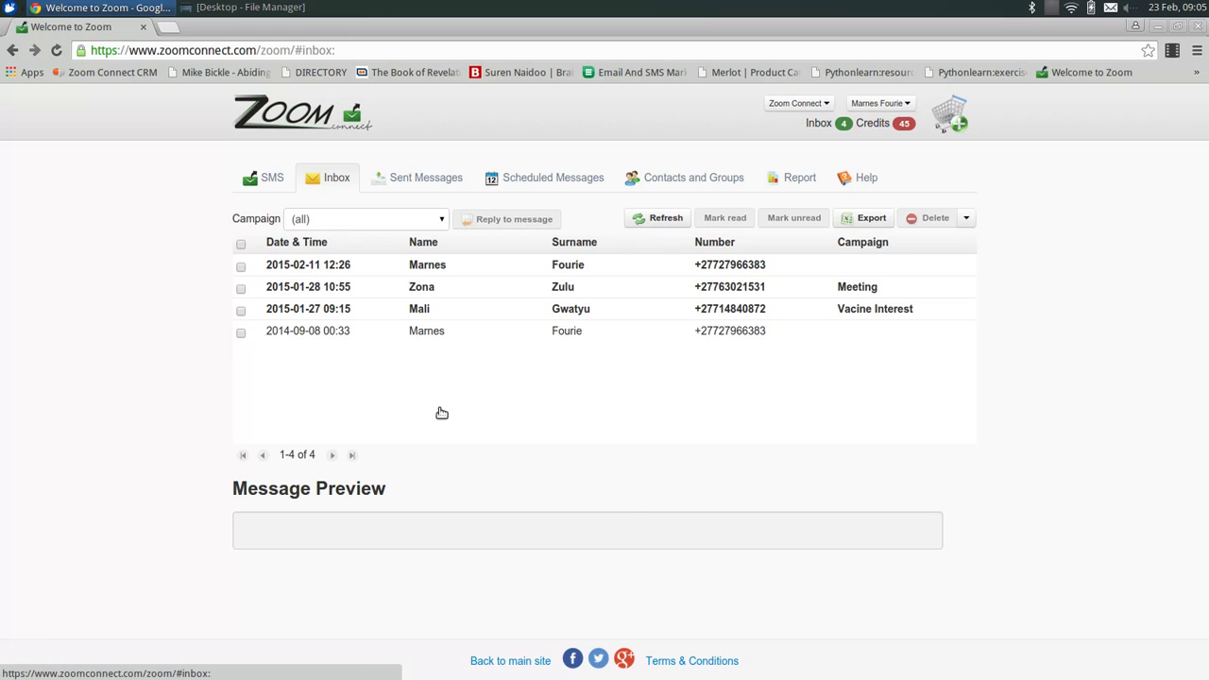
Preview the Interest campaign reply in the Inbox and highlight its text 'Yes'.
{"action": "left_click", "coordinate": [392, 186]}
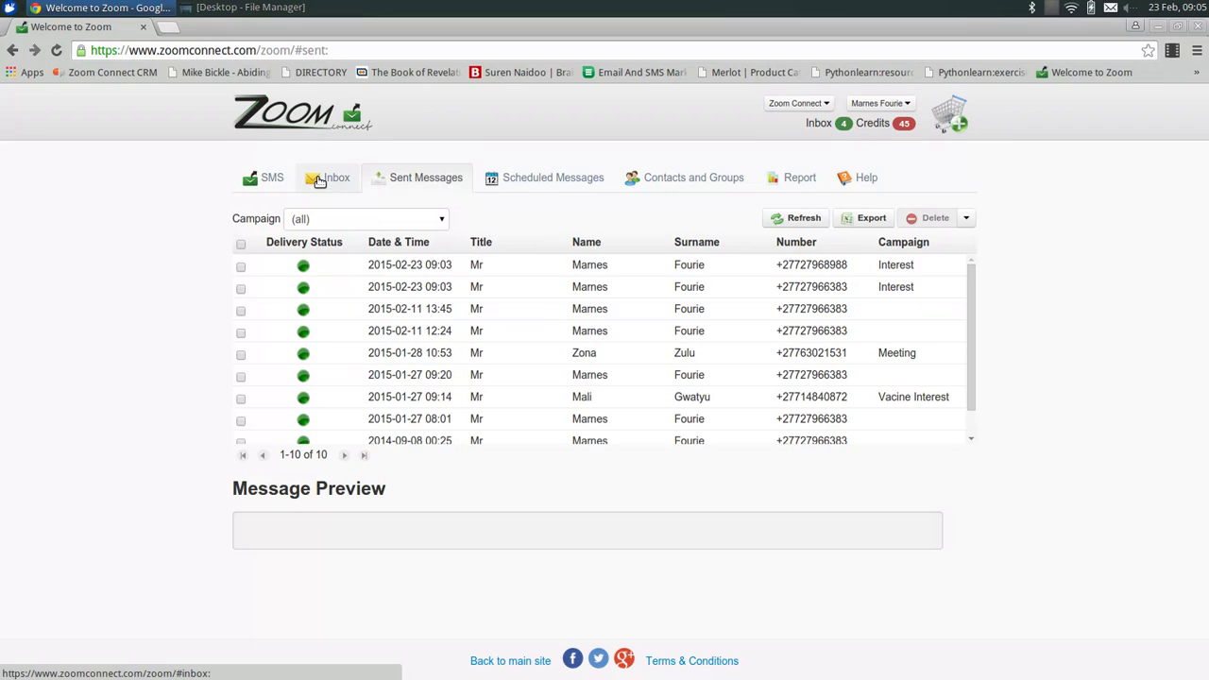
{"action": "left_click", "coordinate": [316, 181]}
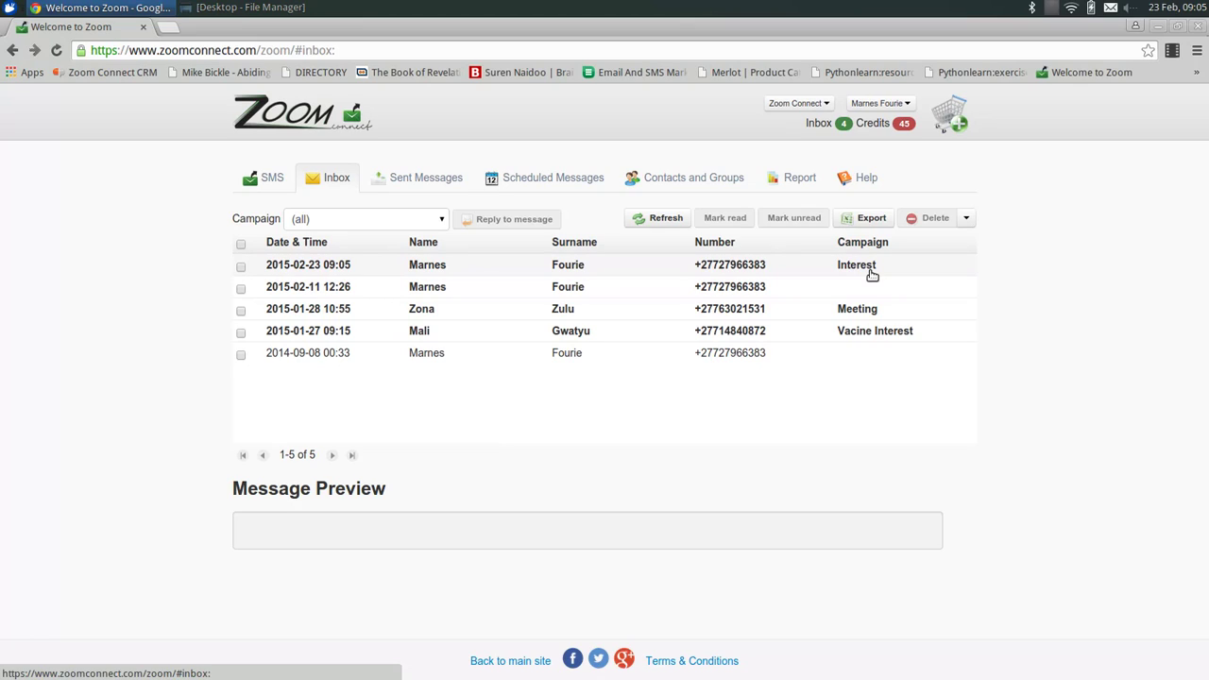
{"action": "left_click", "coordinate": [390, 276]}
{"action": "left_click_drag", "start_coordinate": [293, 528], "coordinate": [198, 523]}
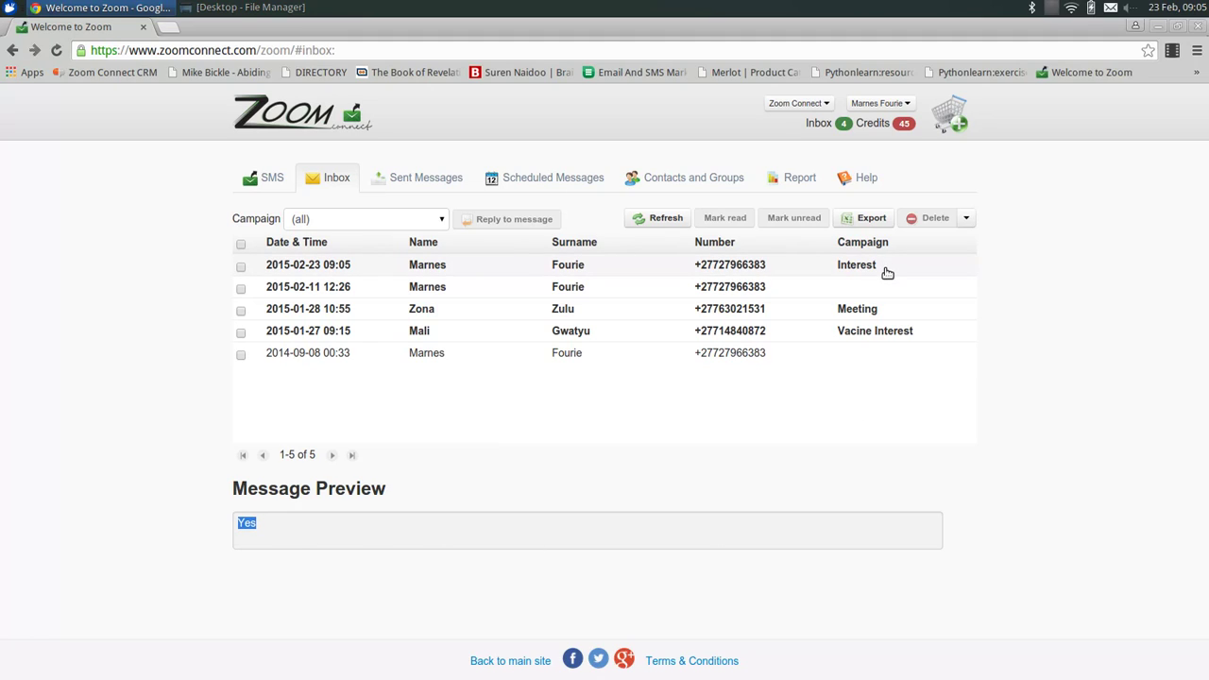
{"action": "left_click_drag", "start_coordinate": [335, 526], "coordinate": [221, 525]}
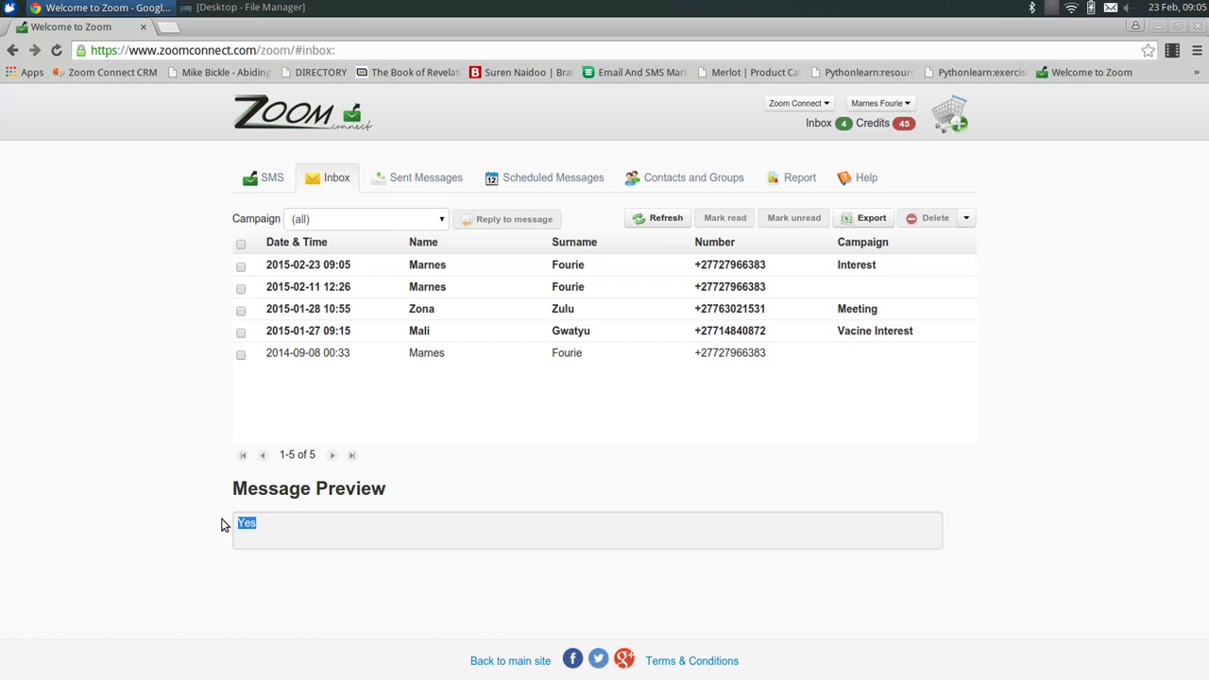
{"action": "left_click", "coordinate": [914, 274]}
Select all inbox messages, then return to a blank SMS compose page with 0 recipients.
{"action": "left_click", "coordinate": [268, 178]}
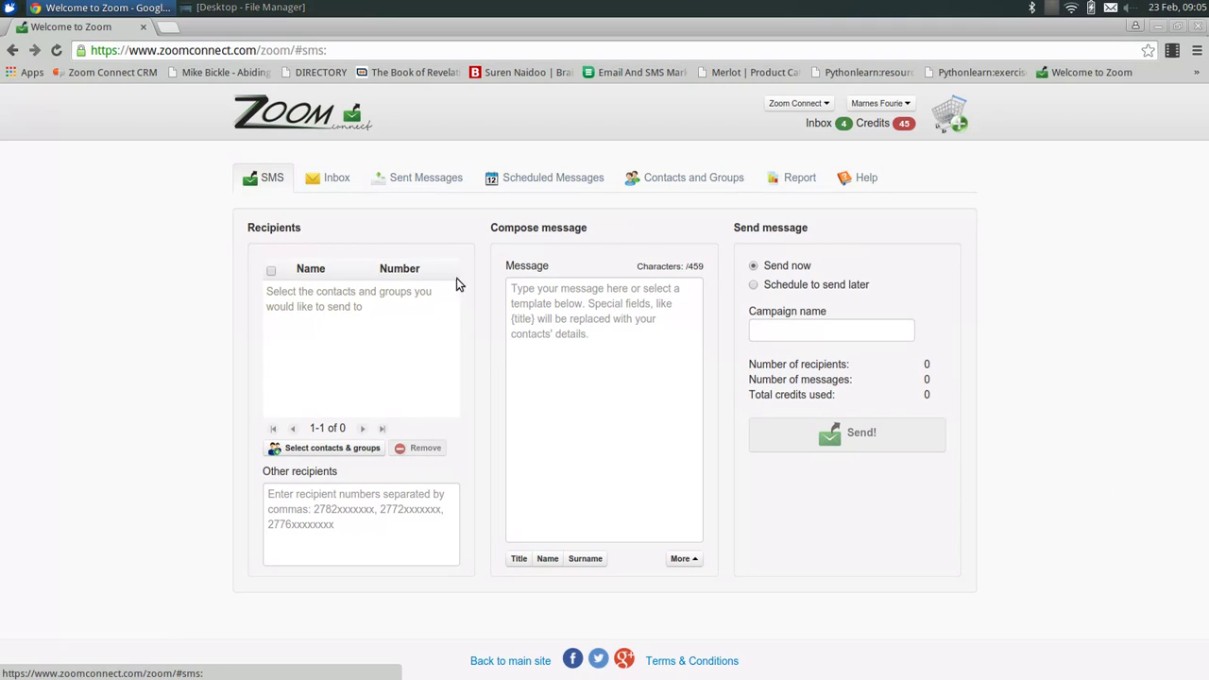
{"action": "left_click", "coordinate": [336, 187]}
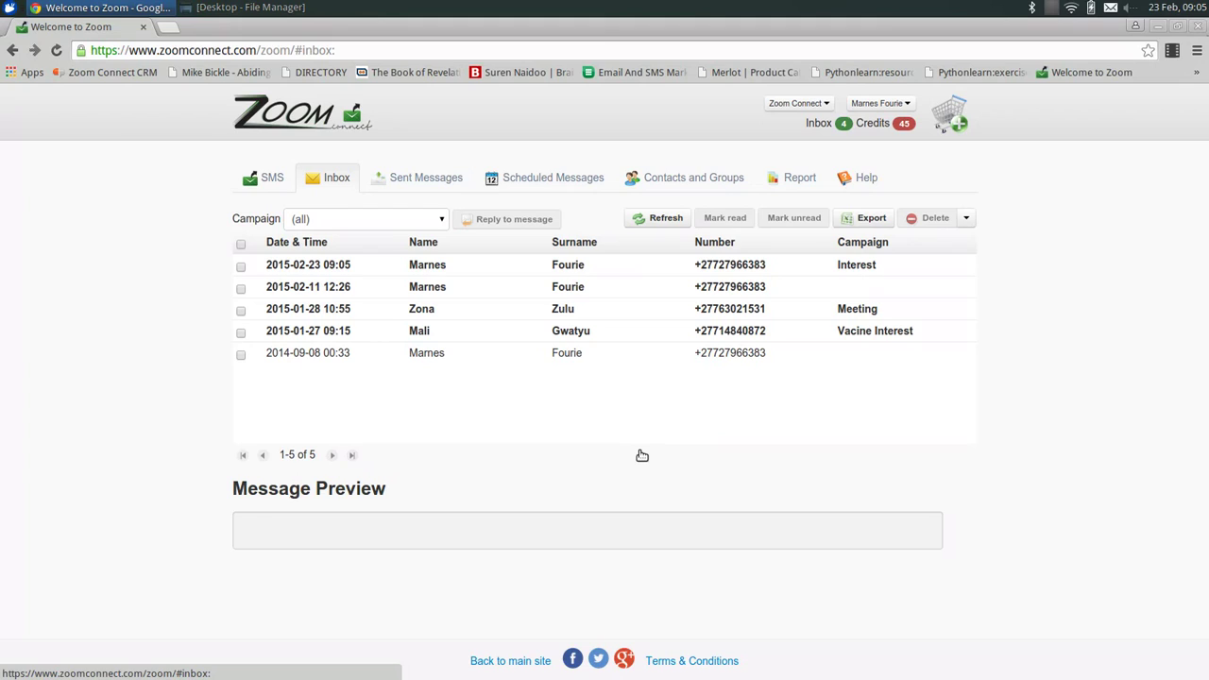
{"action": "left_click", "coordinate": [240, 244]}
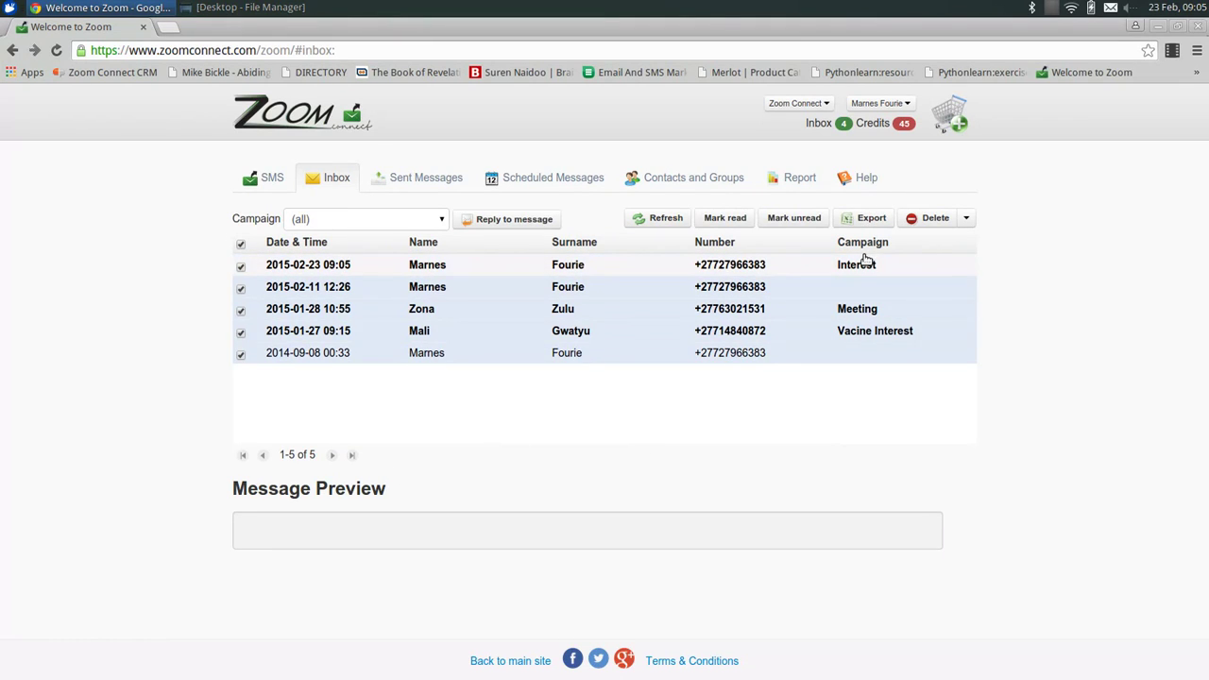
{"action": "left_click", "coordinate": [268, 178]}
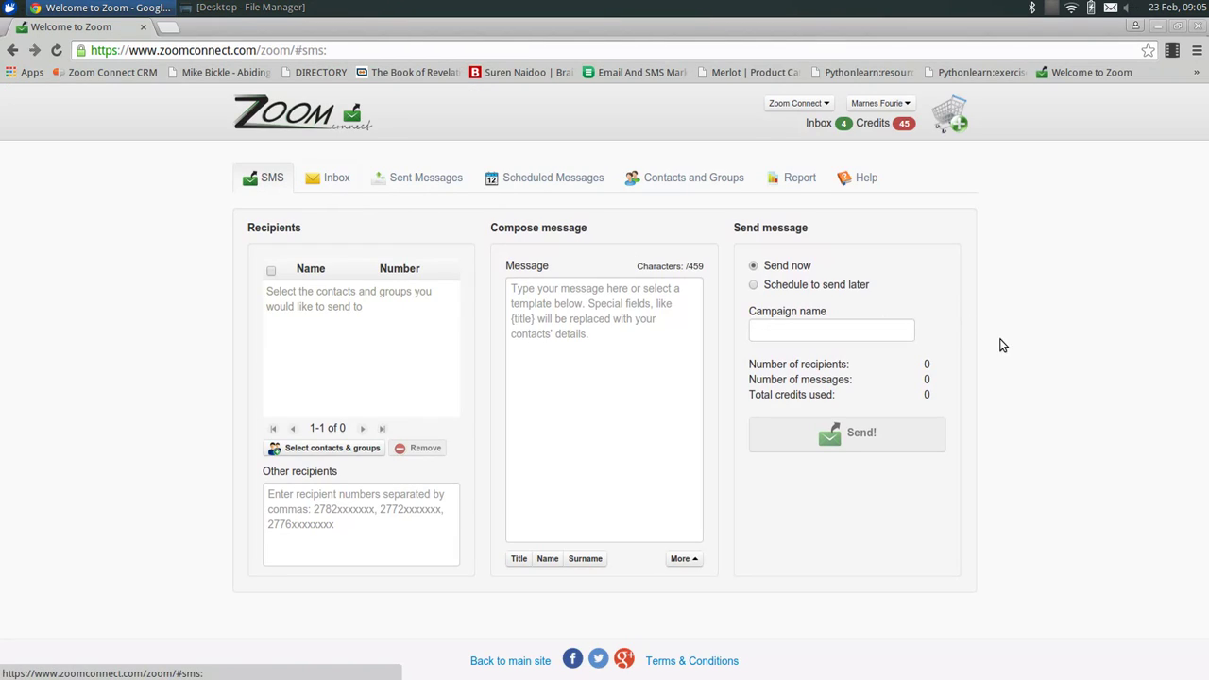